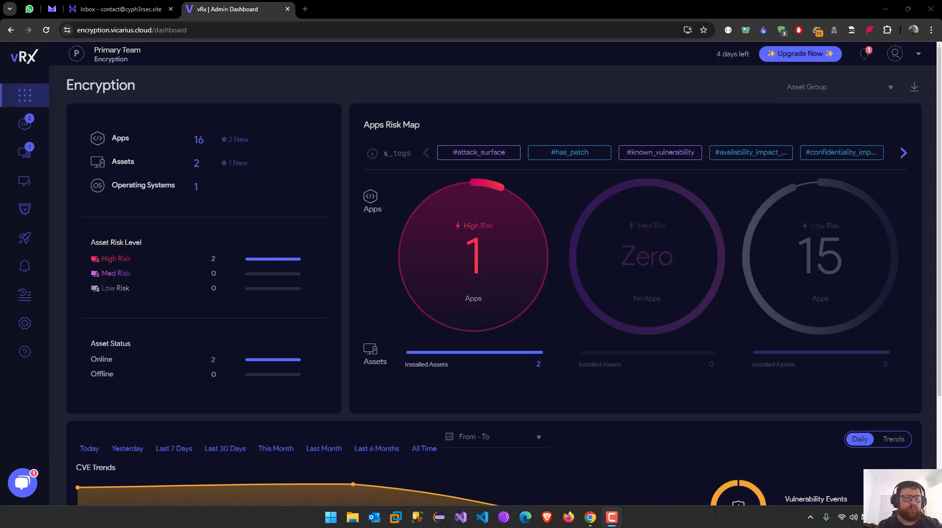
Open the high-risk .NET Framework app's available patches and start a patch installation for .NET Framework 4.8.3928.0.
mouse_move(37, 124)
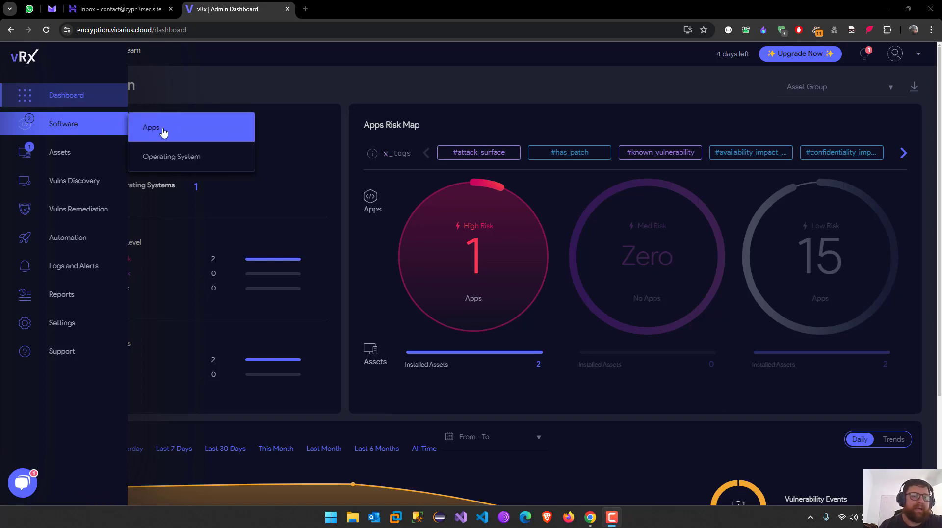
left_click(200, 132)
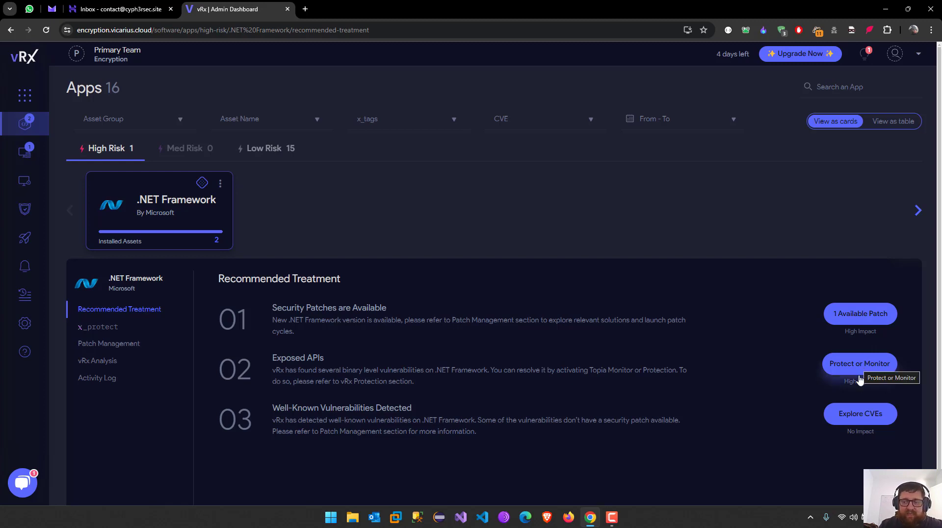
left_click(863, 315)
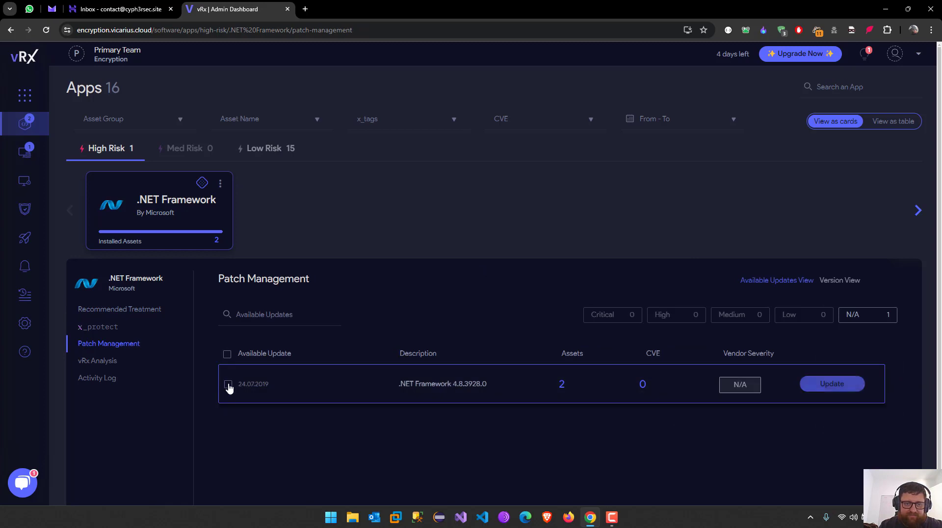
left_click(229, 385)
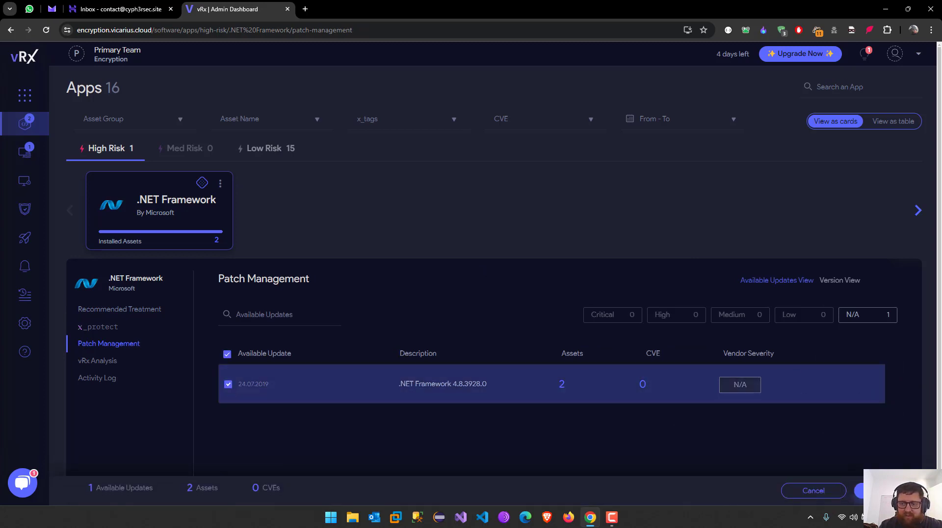
left_click(861, 490)
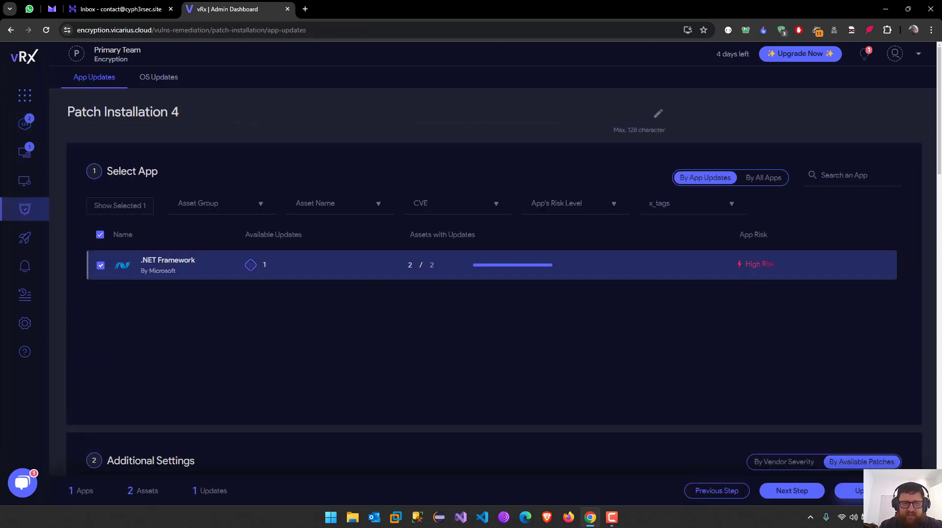
In the patch installation's additional settings, filter the available updates by severity level N/A and enable Auto Reboot.
left_click(860, 491)
left_click(555, 338)
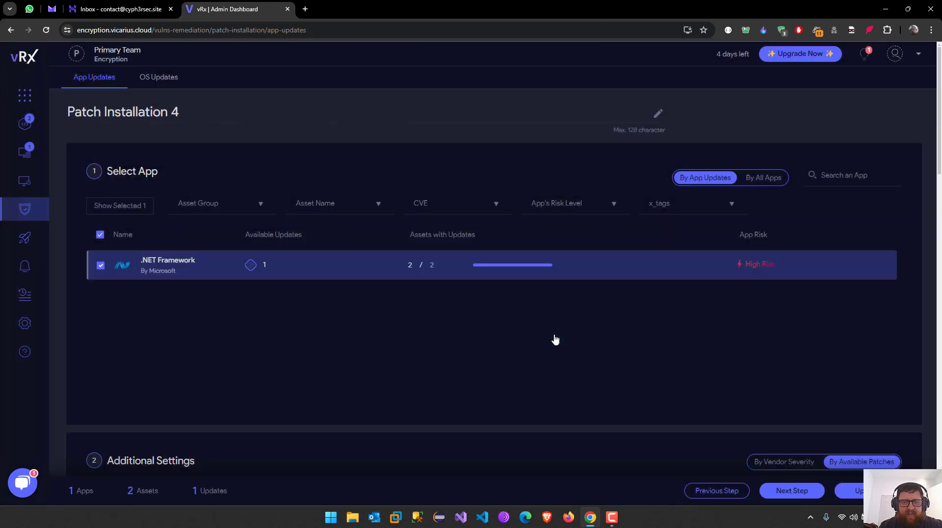
left_click(790, 491)
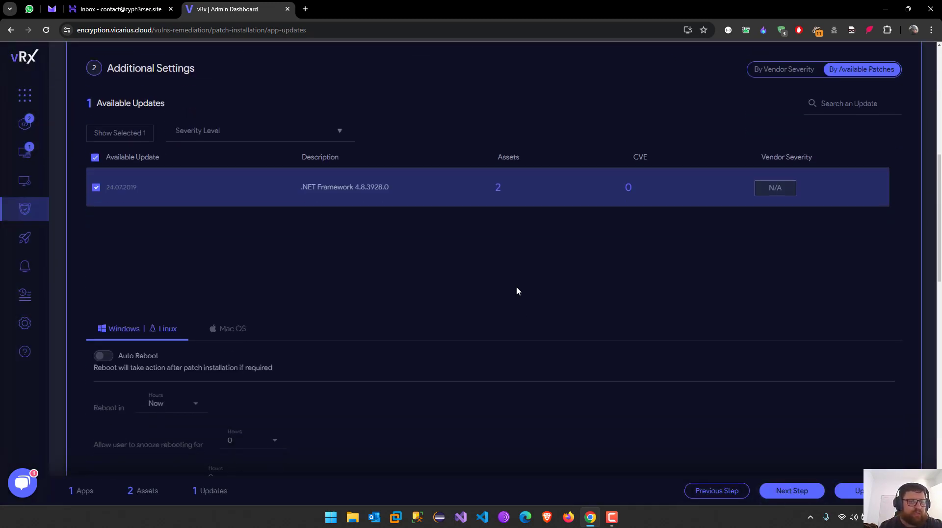
left_click(263, 131)
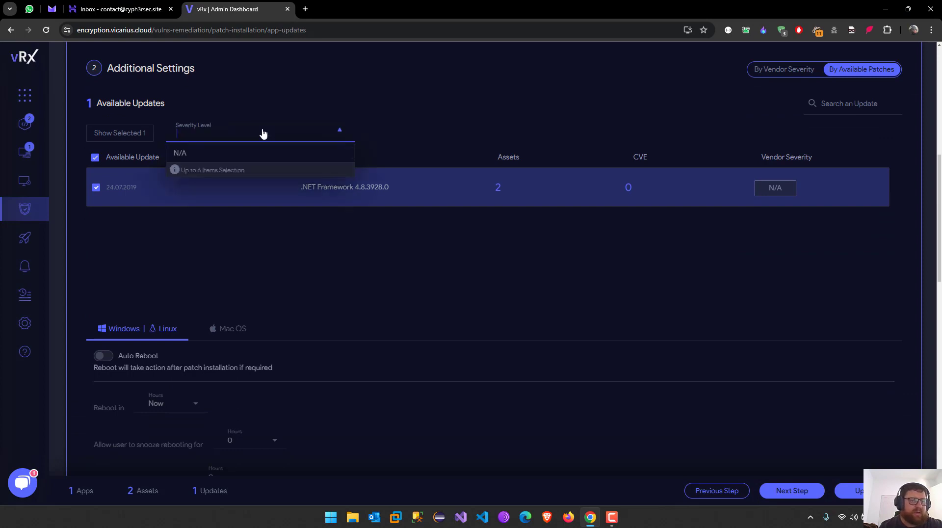
left_click(222, 154)
left_click(370, 357)
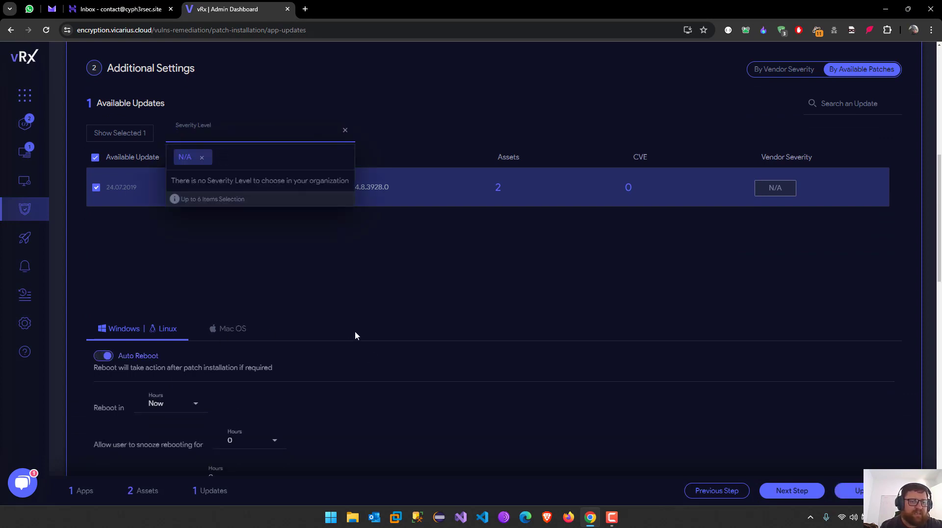
left_click(374, 299)
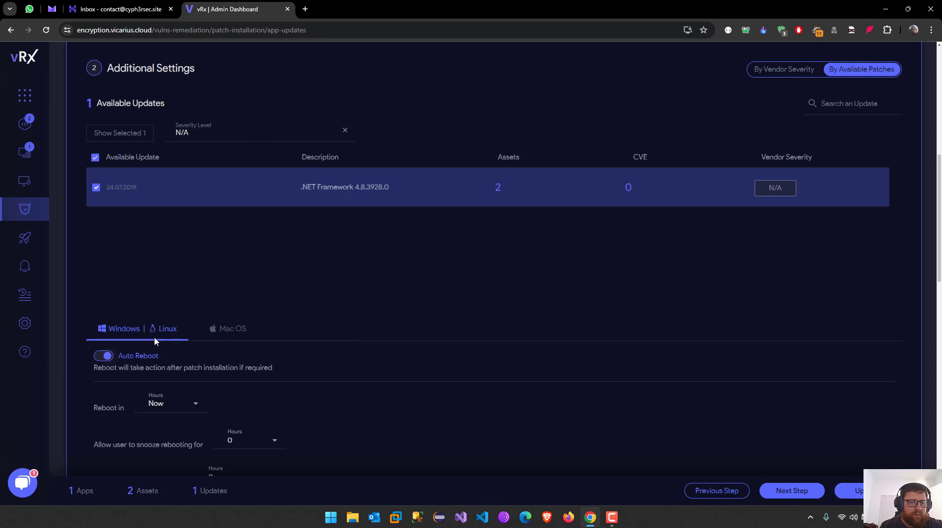
Launch the .NET Framework patch installation on both Windows Server 2019 assets with frequency Now, and view the activity log.
left_click_drag(940, 256, 940, 317)
left_click(801, 497)
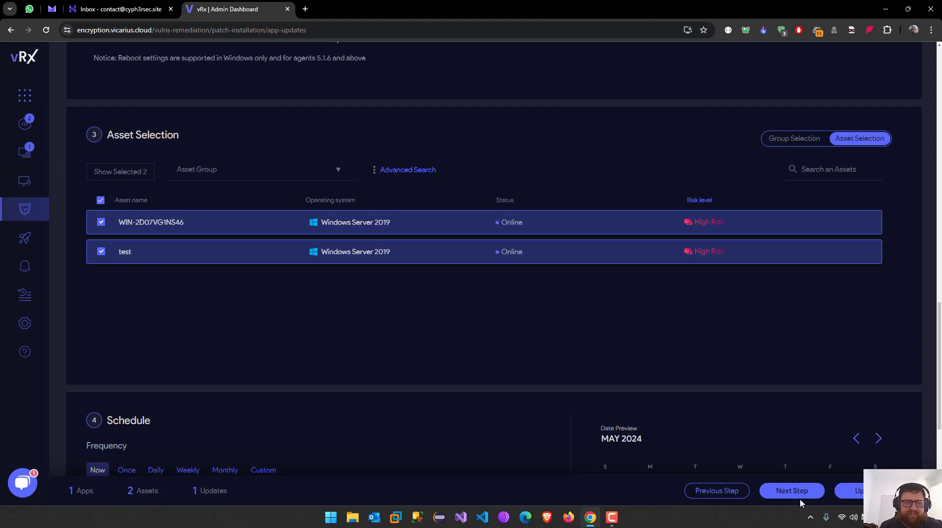
left_click(793, 491)
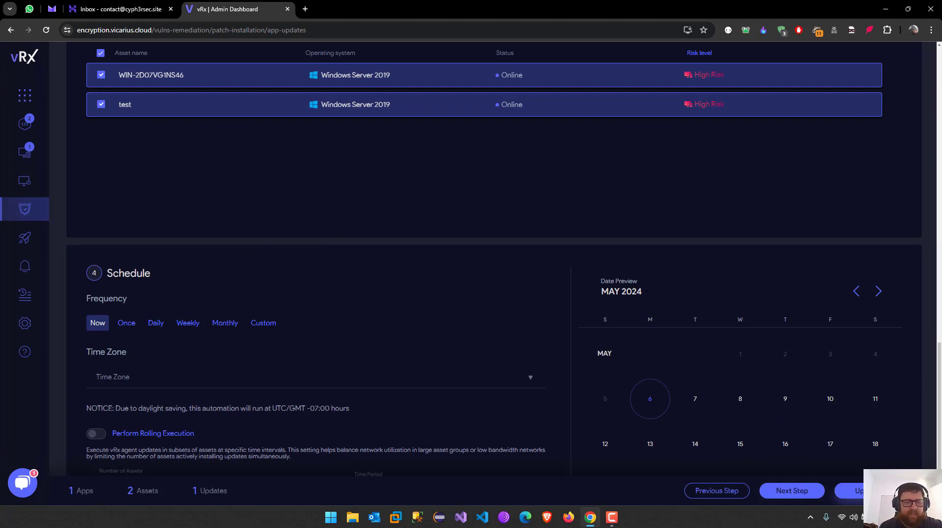
left_click(856, 491)
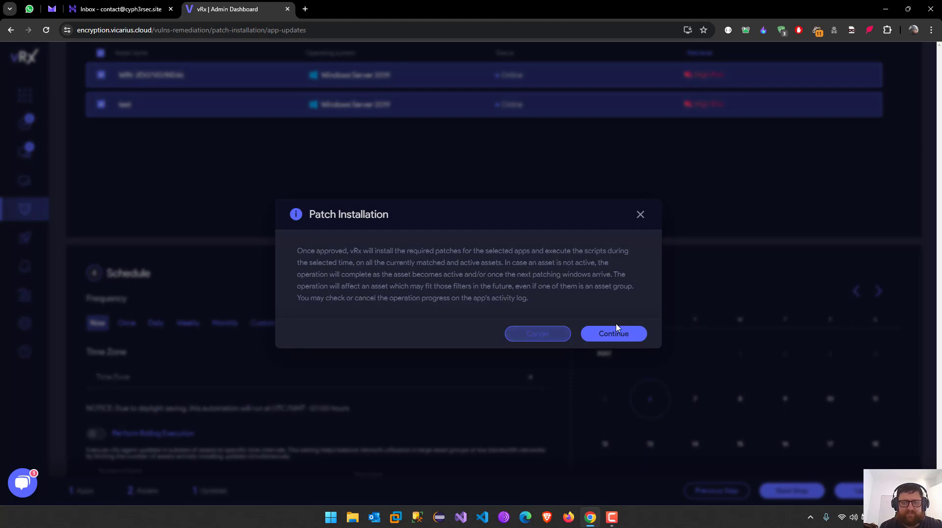
left_click(599, 337)
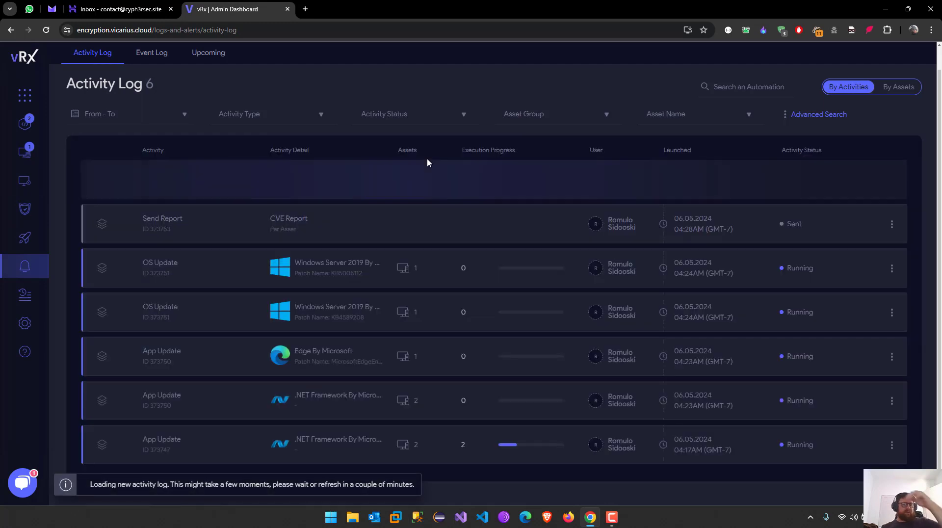
mouse_move(25, 267)
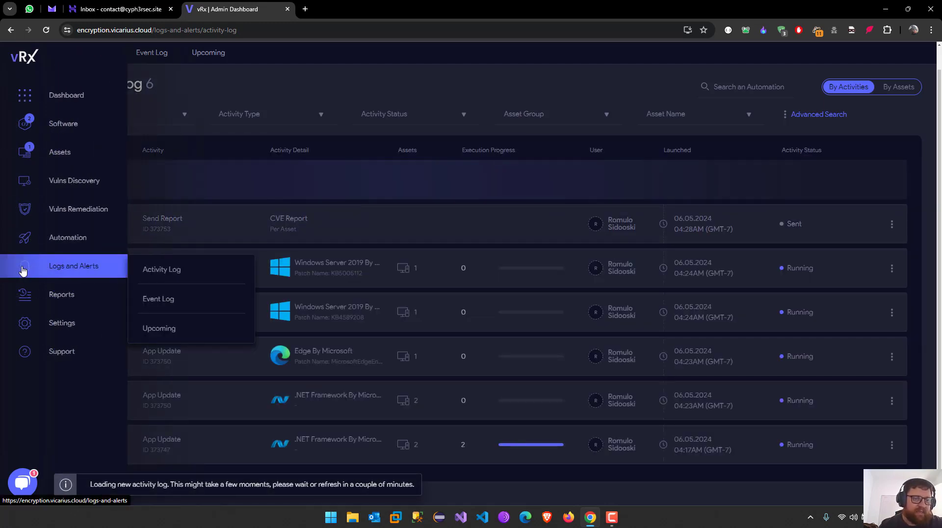
left_click(197, 271)
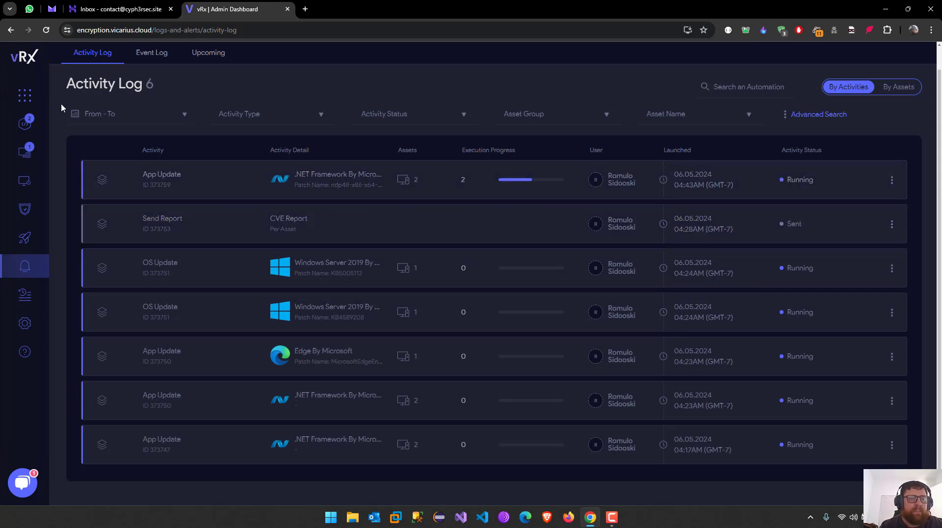
Select the Windows Server 2019 operating system updates KB5005112 and KB4589208 and start a patch installation for them.
mouse_move(79, 124)
left_click(168, 157)
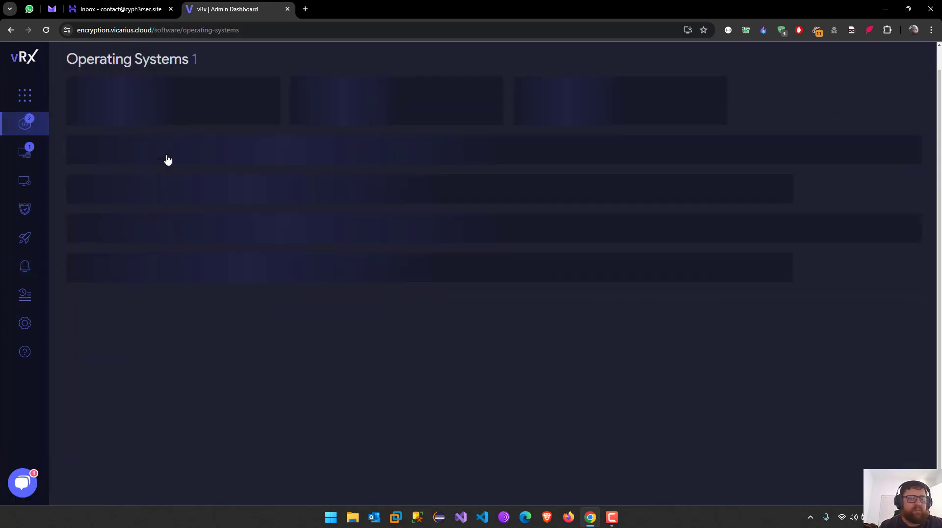
mouse_move(593, 326)
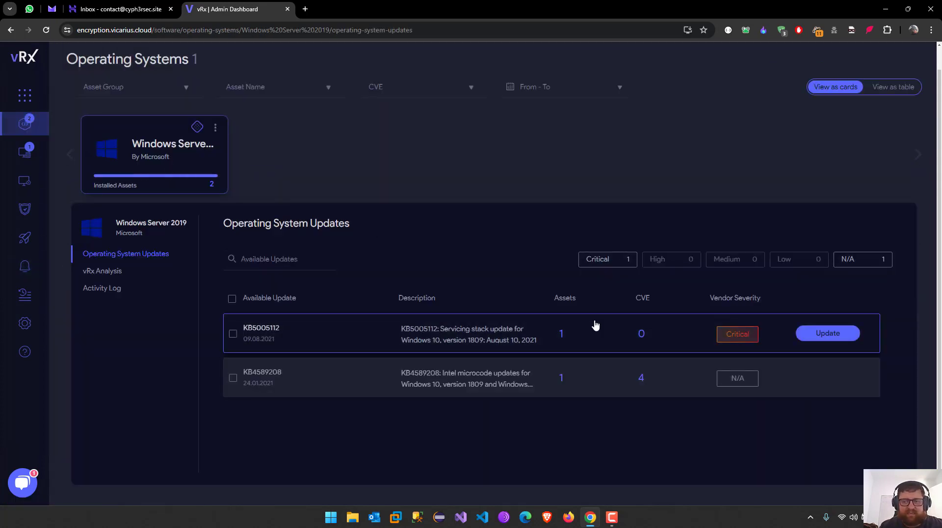
left_click(231, 298)
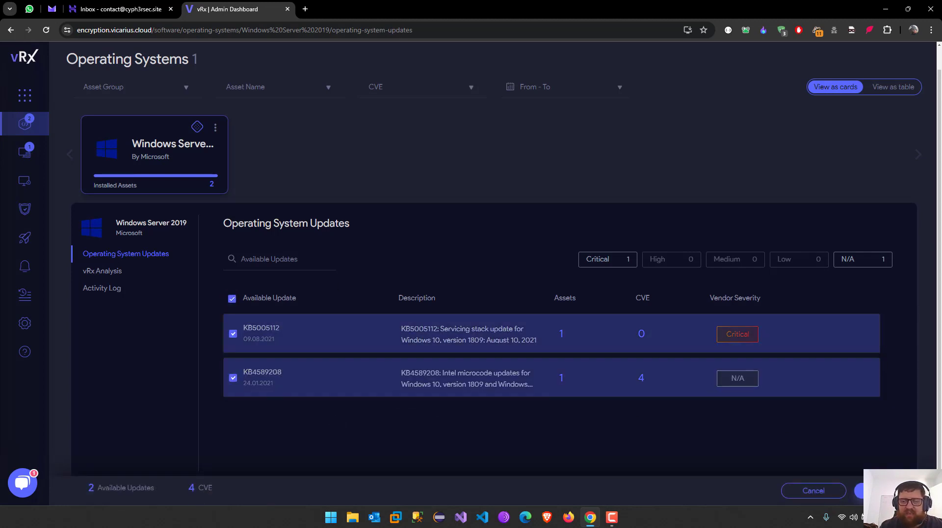
left_click(861, 491)
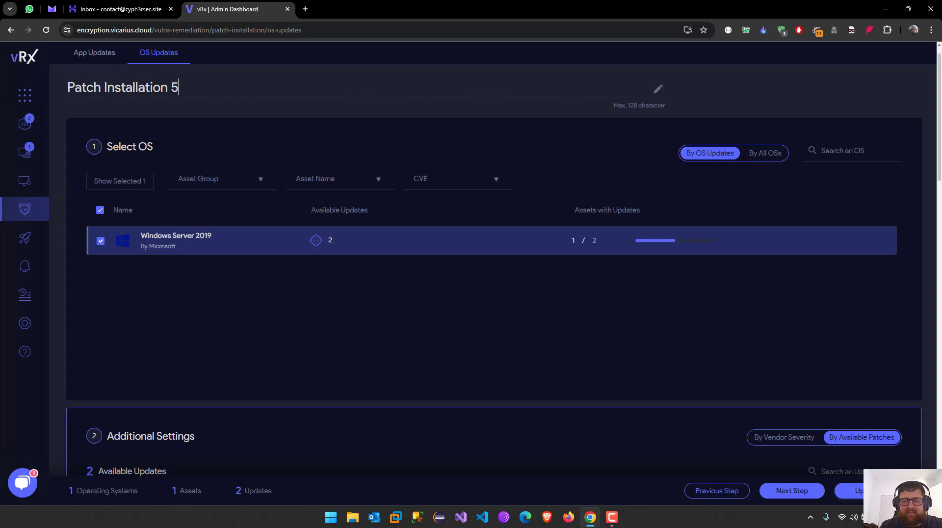
Accept the default settings, the test asset and frequency Now, and launch the operating system patch installation.
left_click(788, 491)
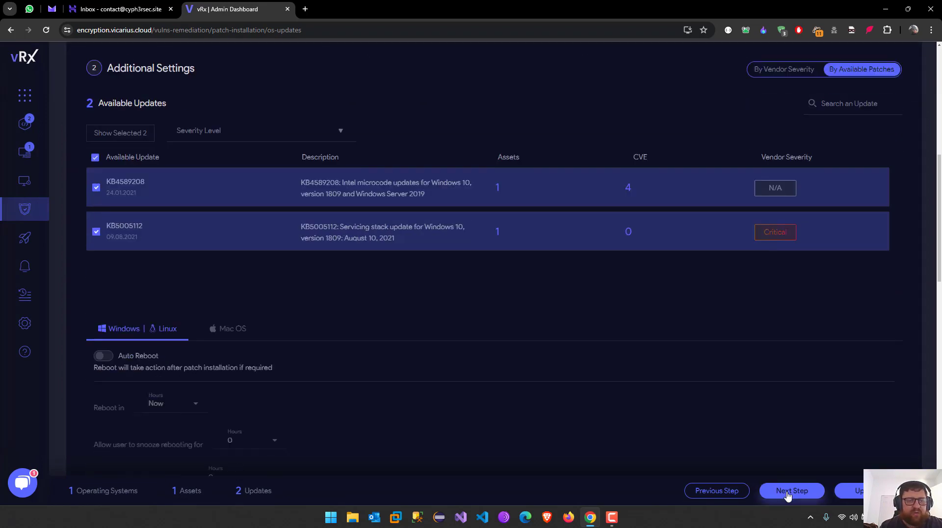
left_click(787, 493)
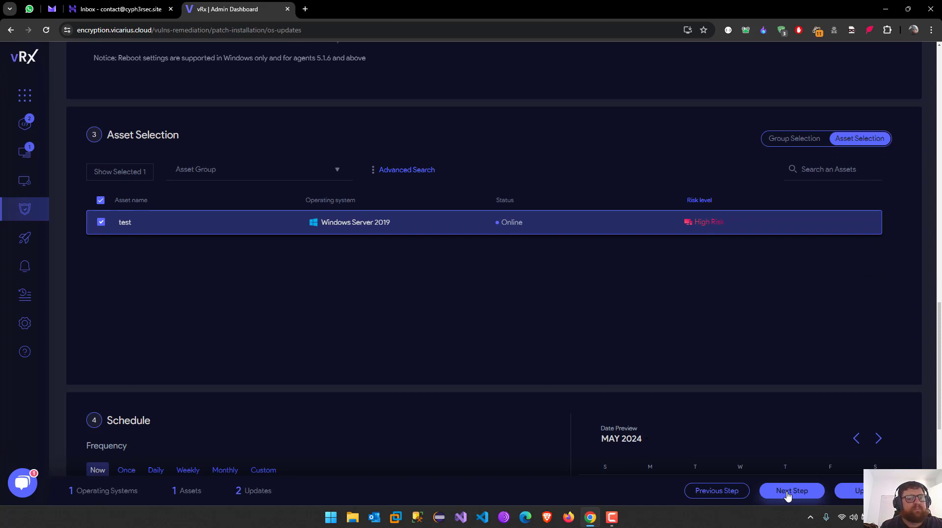
left_click(787, 493)
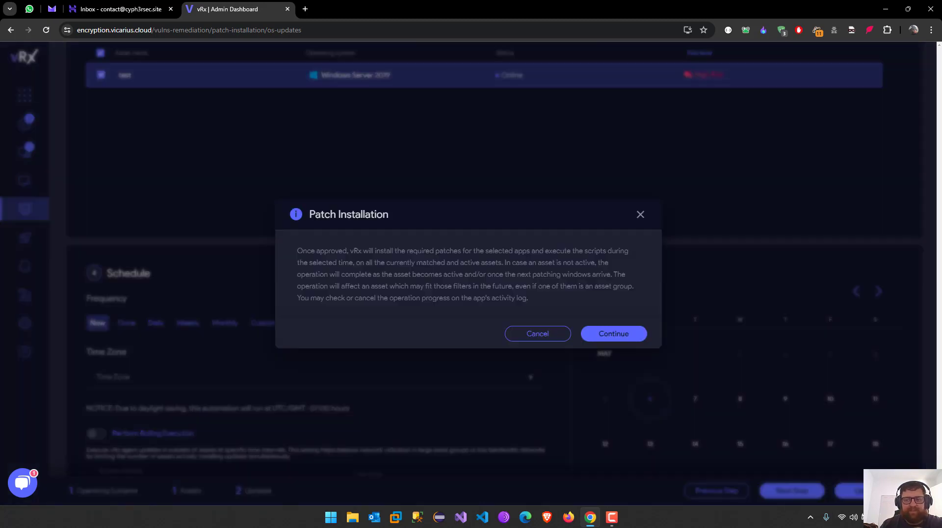
left_click(613, 334)
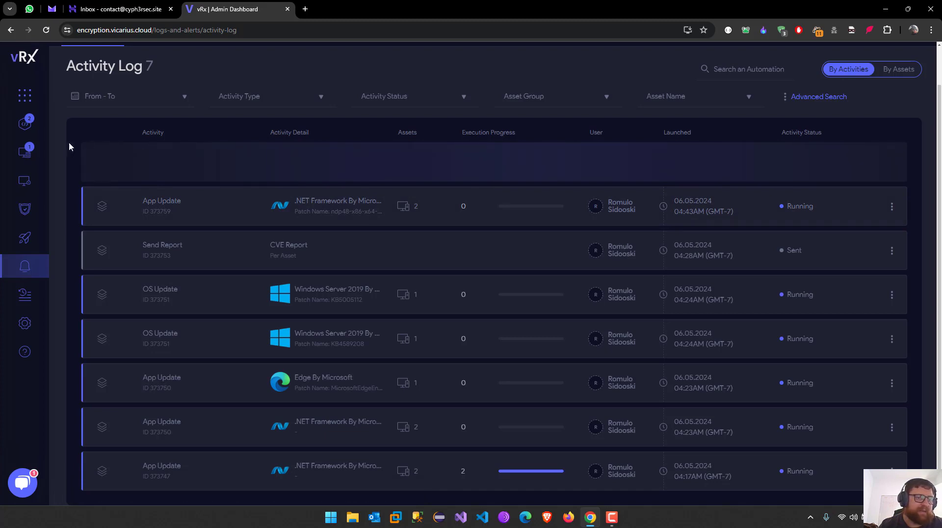
Review the managed assets, open CVE-2024-4368 from the CVE events, and return to the events list.
left_click(24, 153)
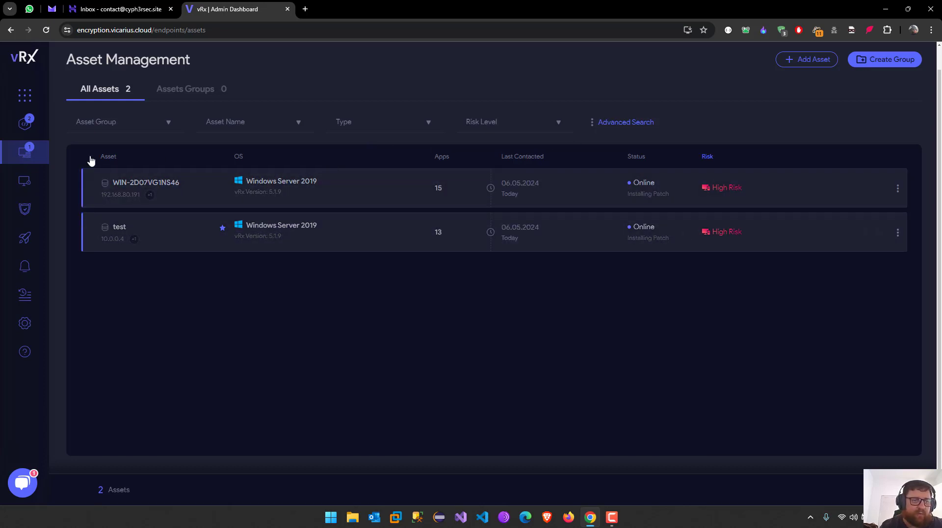
mouse_move(29, 180)
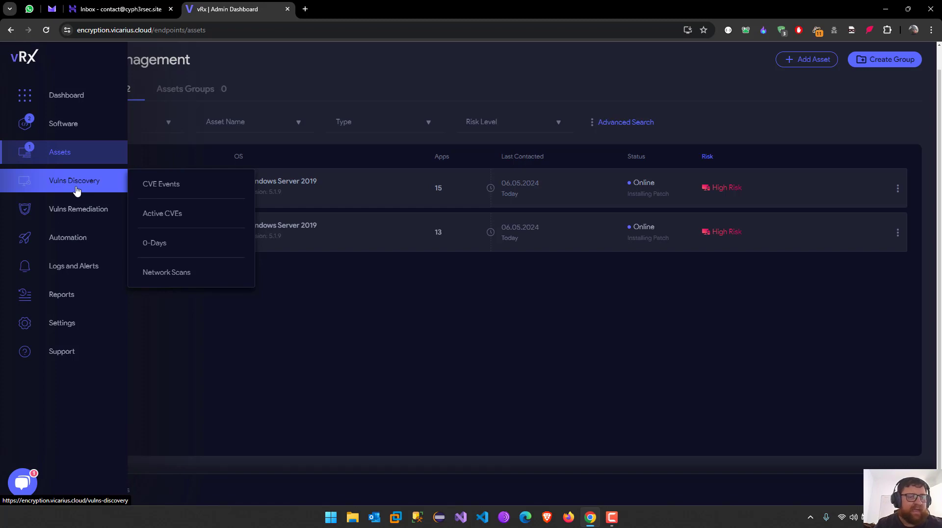
left_click(160, 185)
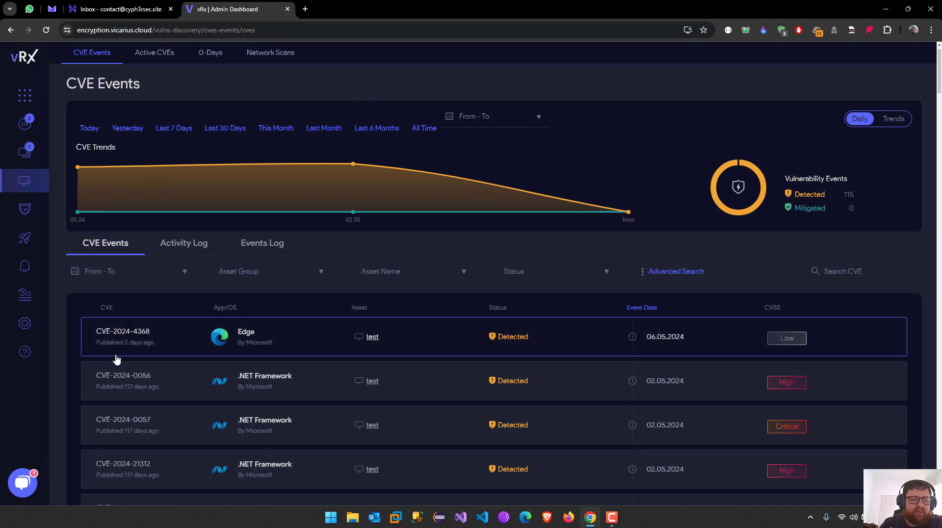
left_click(152, 342)
left_click(234, 9)
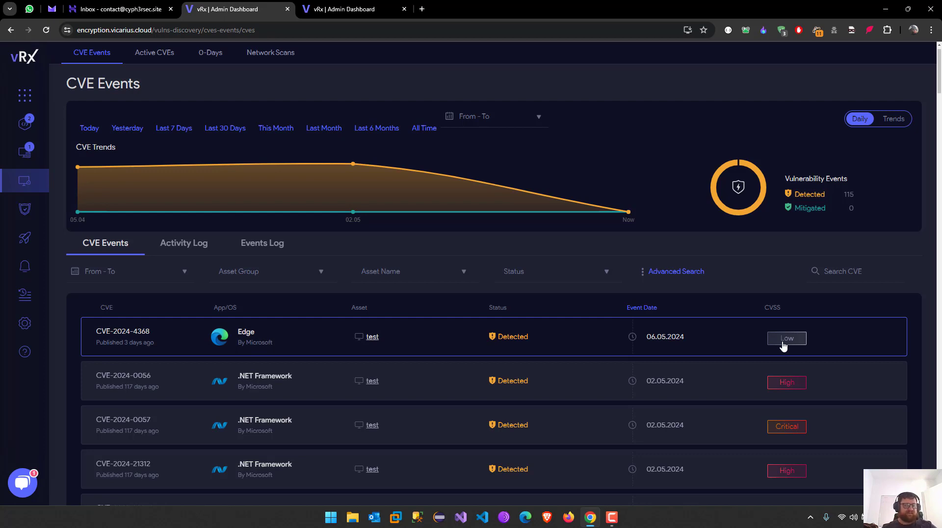
Search the web for "cvss first" in a new browser tab and open FIRST's Common Vulnerability Scoring System page.
left_click(423, 9)
type("cvss f")
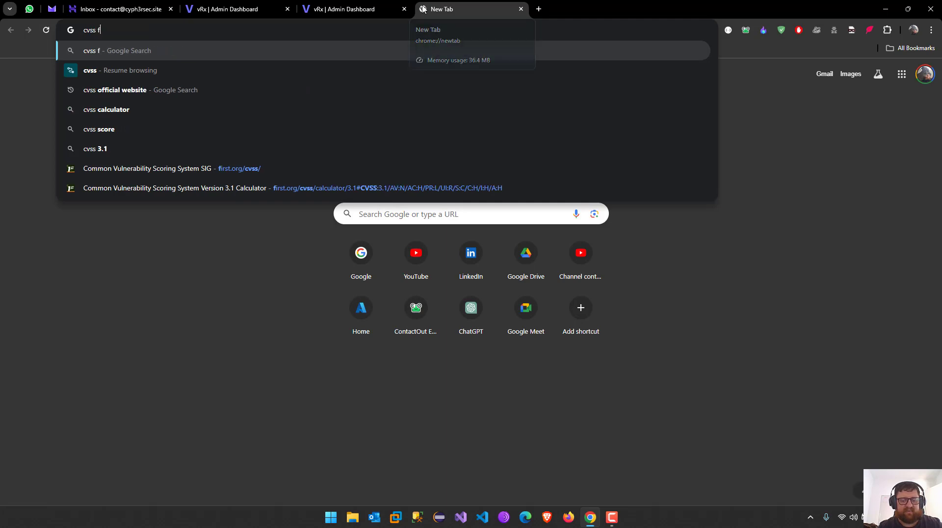
type("irst")
key("Return")
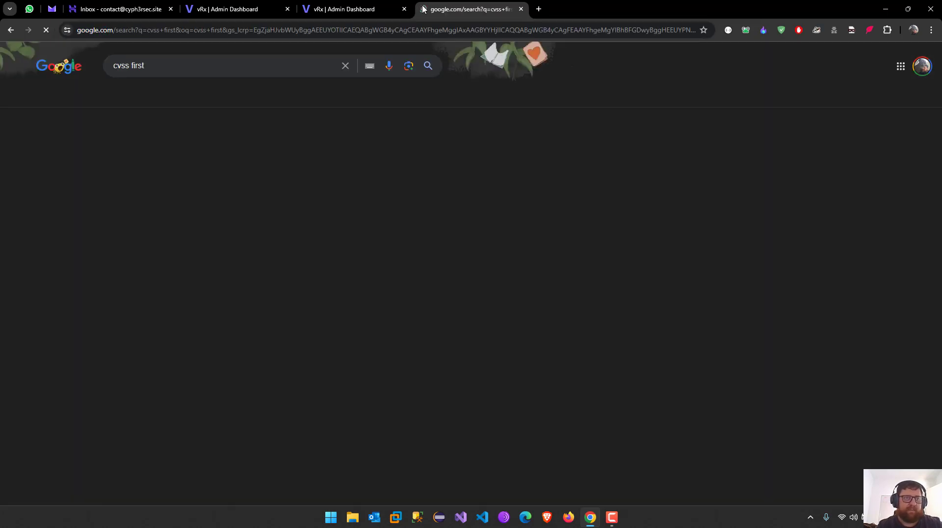
left_click(172, 175)
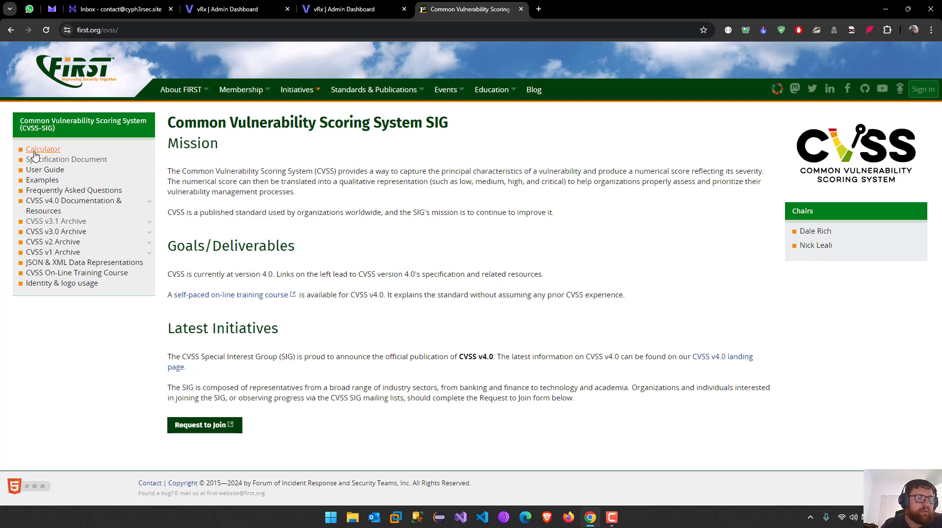
Open the CVSS v3.1 calculator and highlight the Attack Vector metric under Base Score.
mouse_move(51, 203)
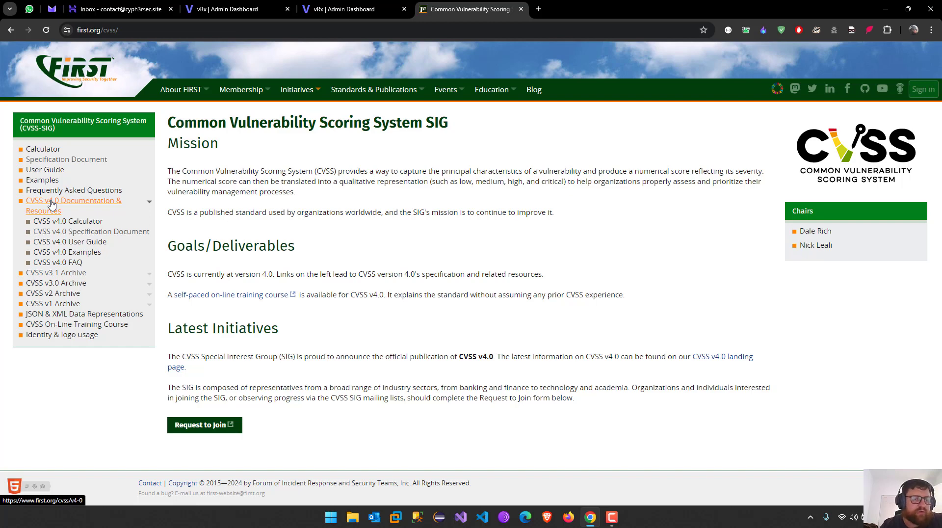
mouse_move(73, 231)
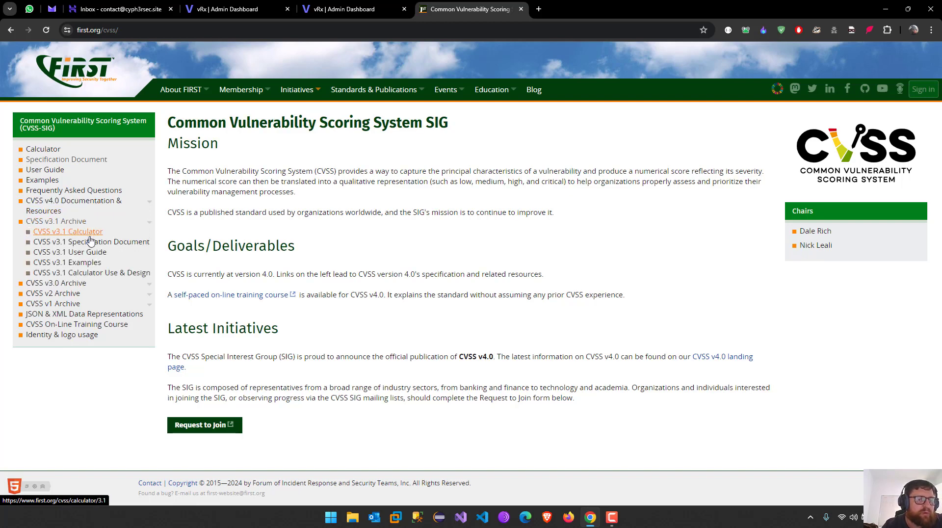
left_click(95, 233)
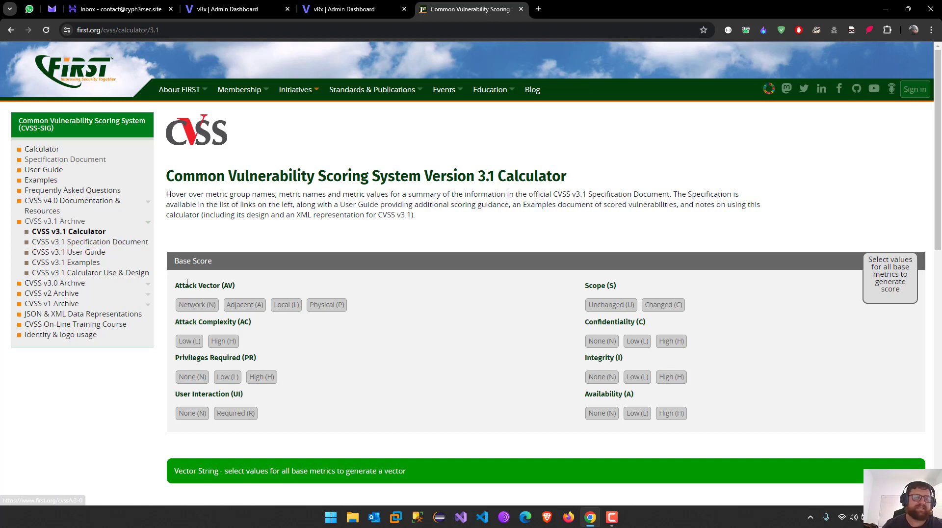
left_click_drag(176, 286, 229, 289)
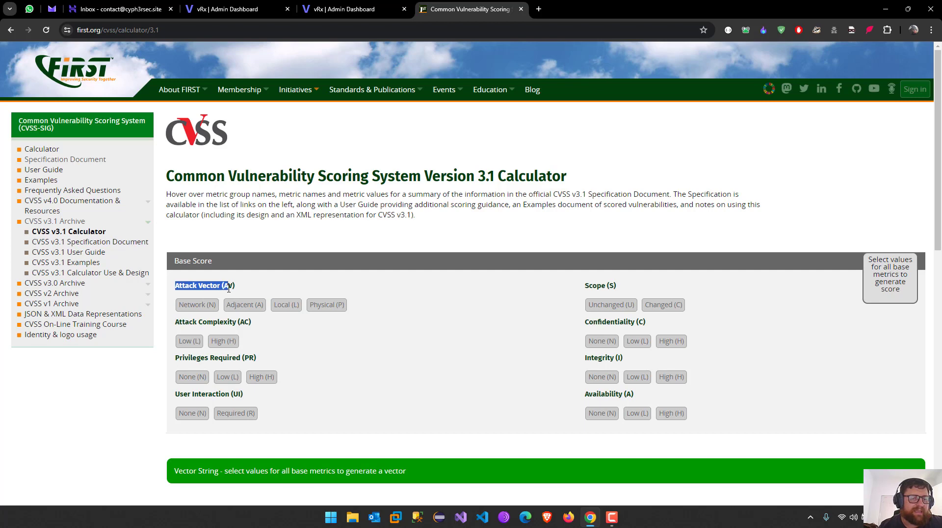
Set Attack Vector to Network, Scope to Changed and Attack Complexity to High in the CVSS v3.1 base metrics.
left_click(196, 305)
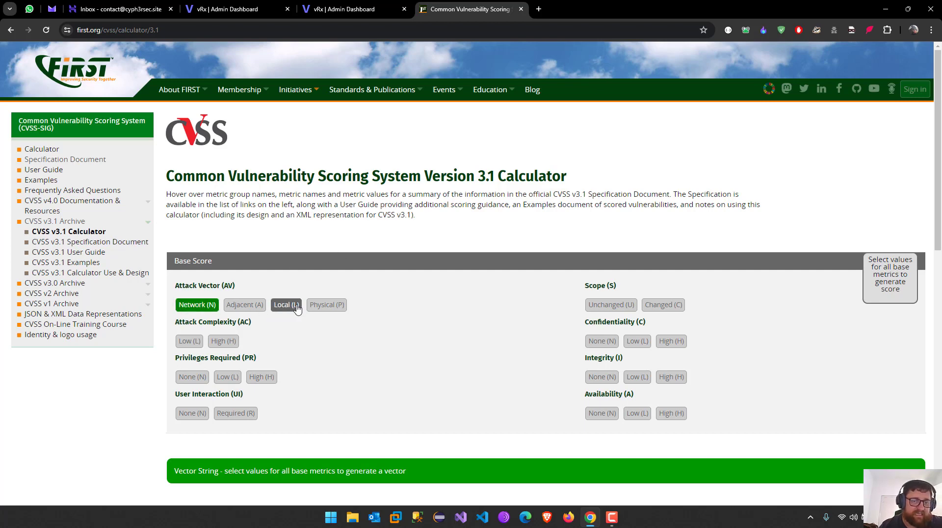
mouse_move(350, 362)
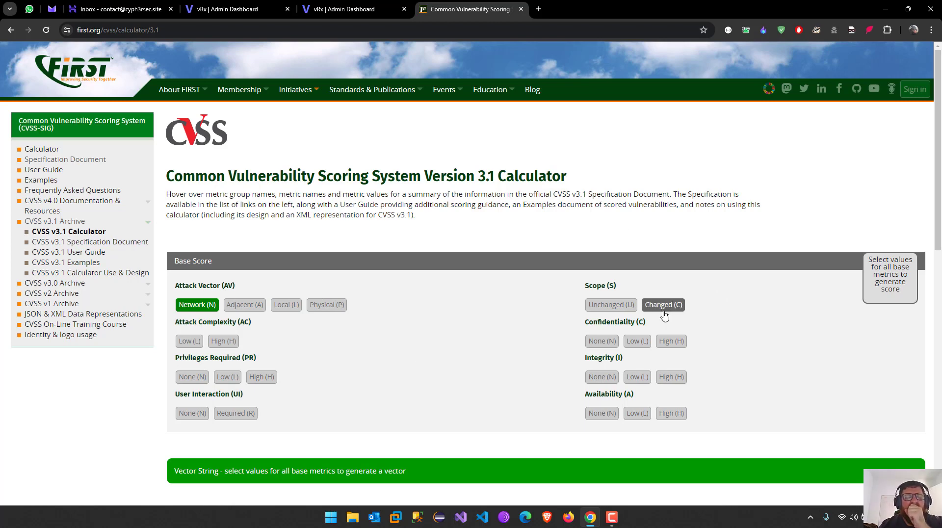
mouse_move(665, 314)
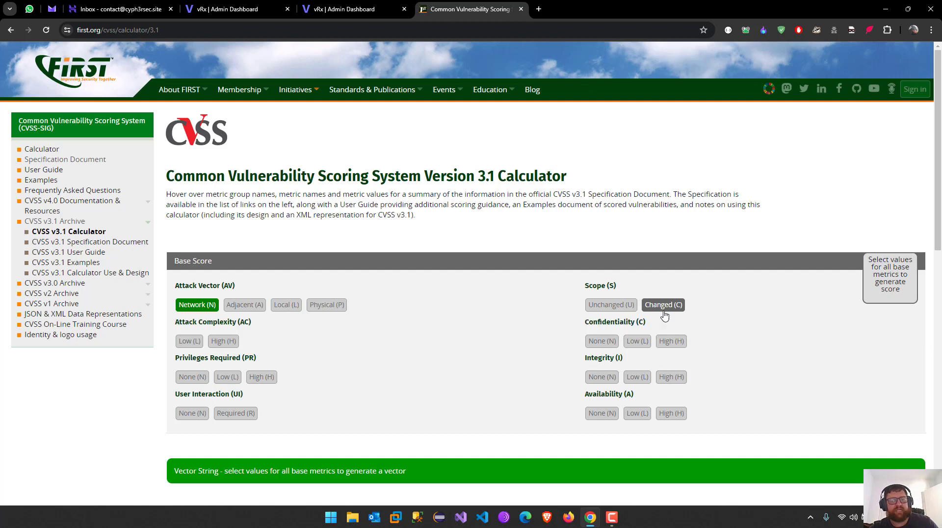
left_click(665, 314)
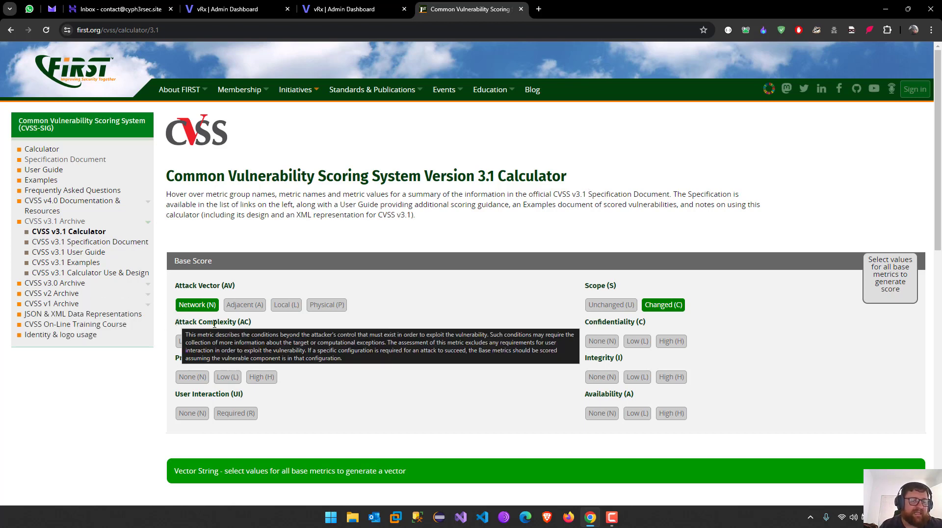
left_click(229, 342)
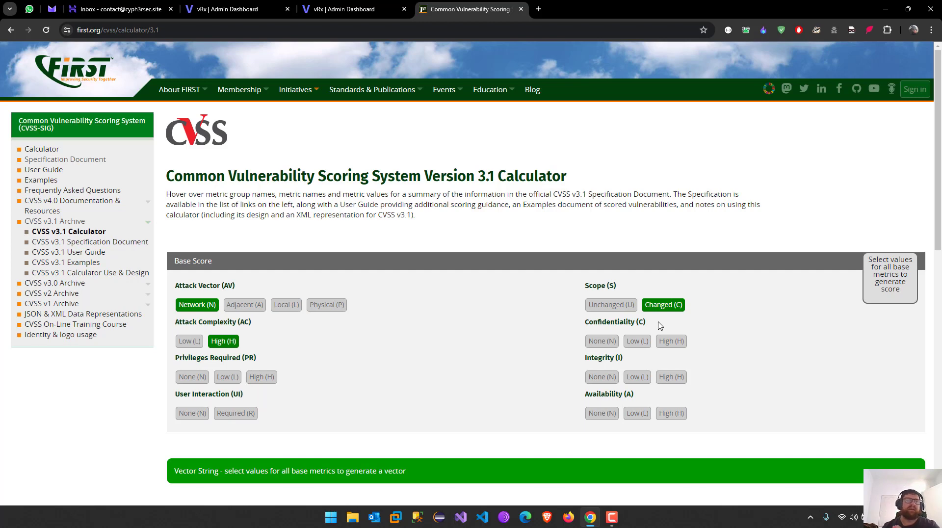
Set the Confidentiality, Integrity and Availability impact metrics to High.
left_click(671, 340)
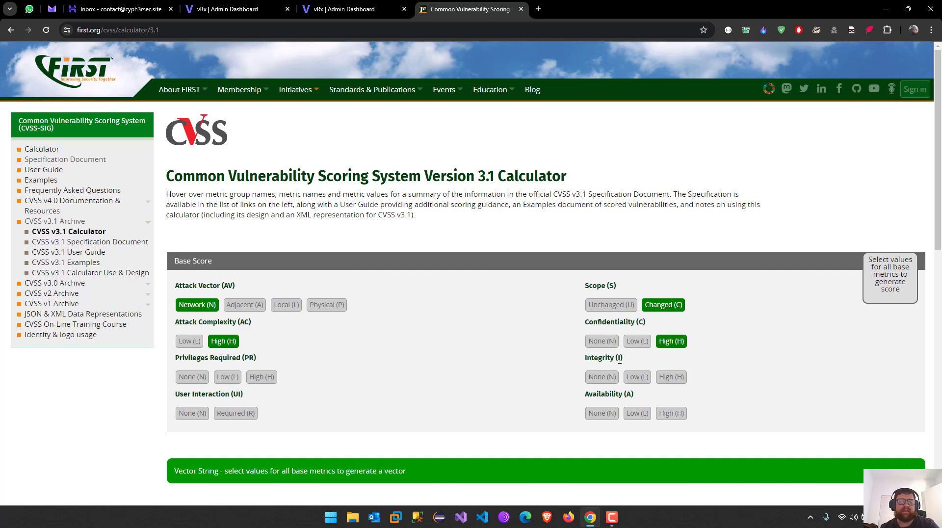
left_click(679, 377)
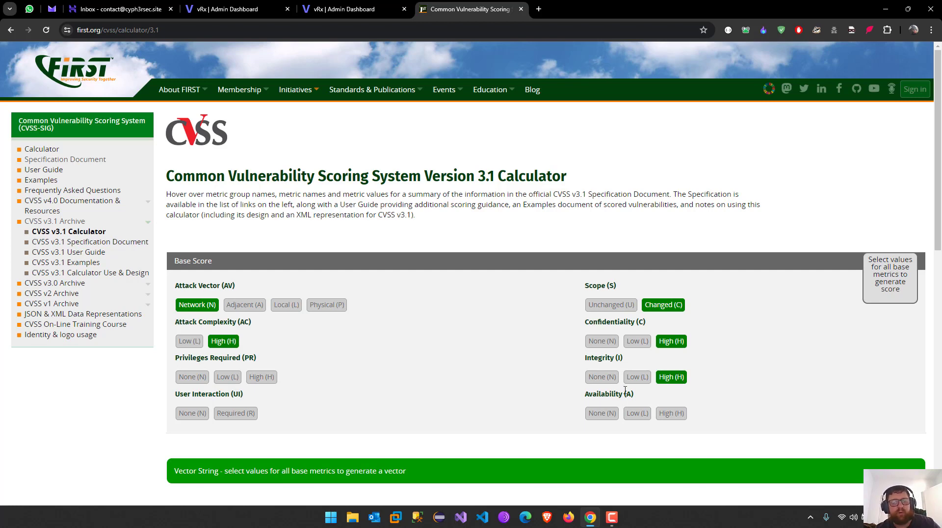
left_click(666, 417)
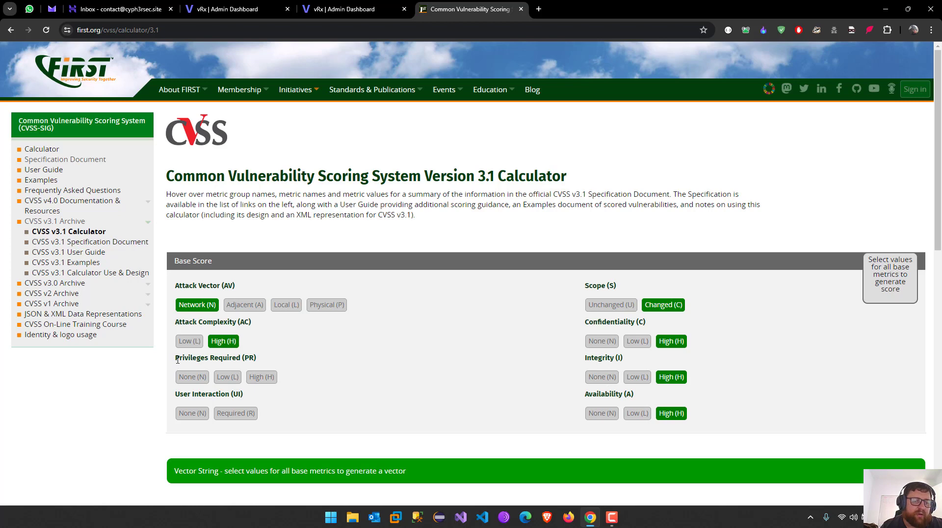
Set both Privileges Required and User Interaction to None to complete the base metrics.
left_click_drag(176, 359, 265, 366)
left_click(265, 366)
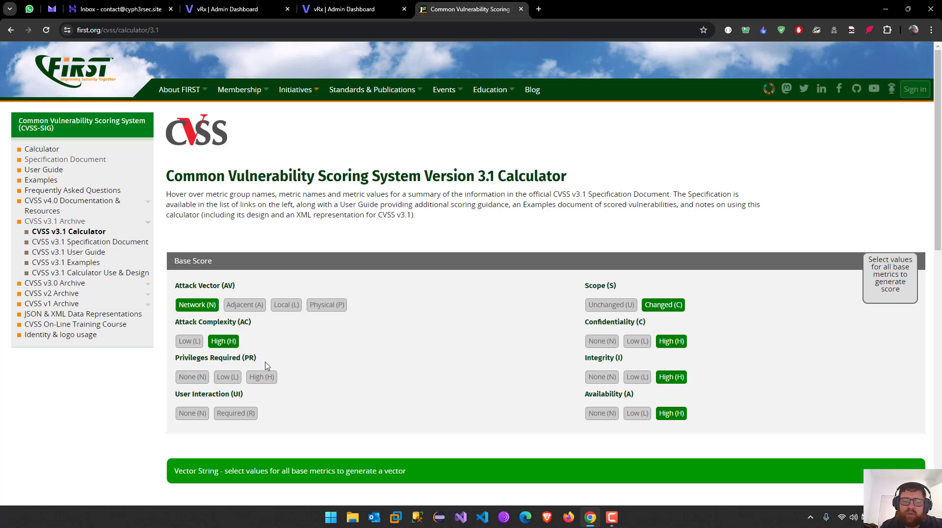
left_click(190, 379)
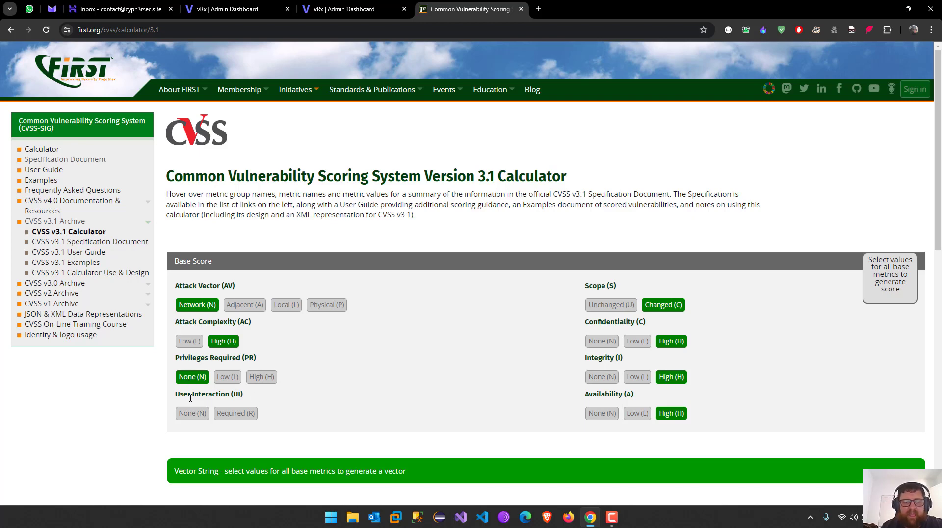
left_click_drag(179, 394, 236, 393)
left_click(236, 393)
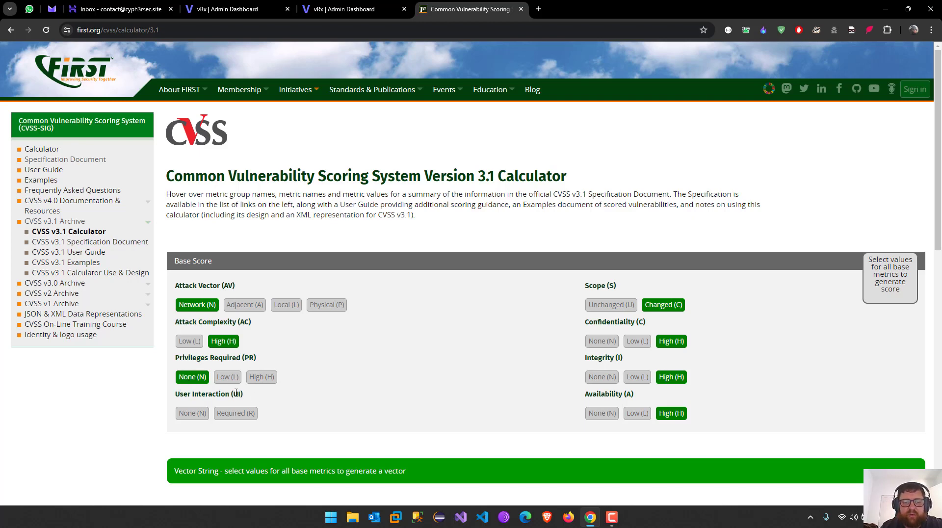
left_click(192, 413)
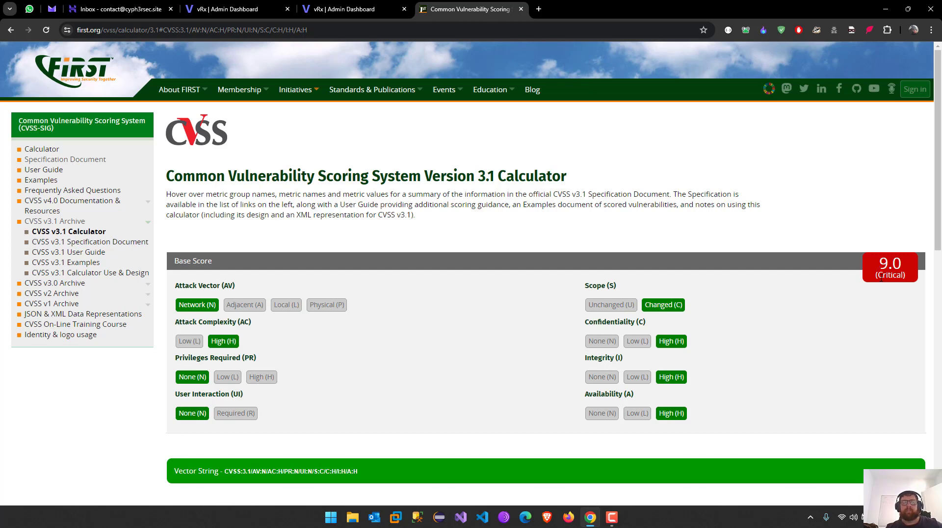
Lower the Confidentiality, Integrity and Availability metrics to Low to compare the effect on the base score.
left_click(638, 341)
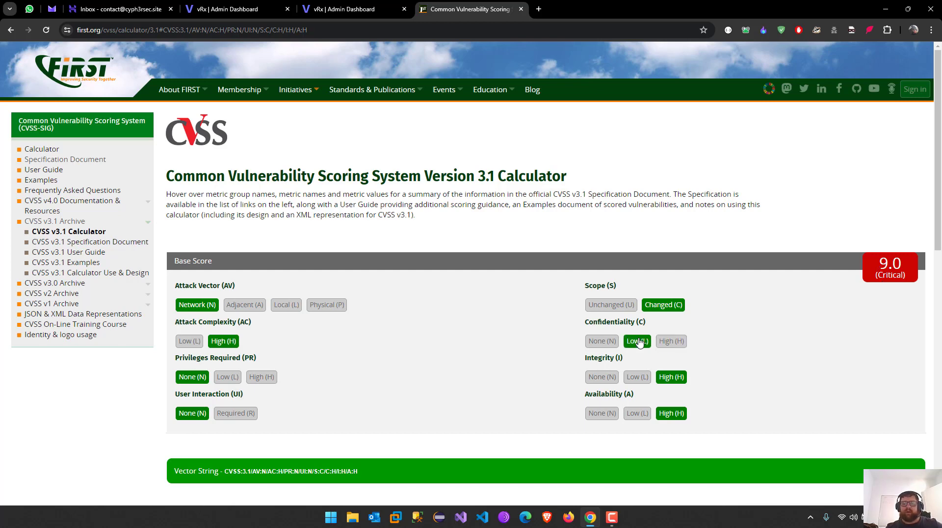
left_click(632, 377)
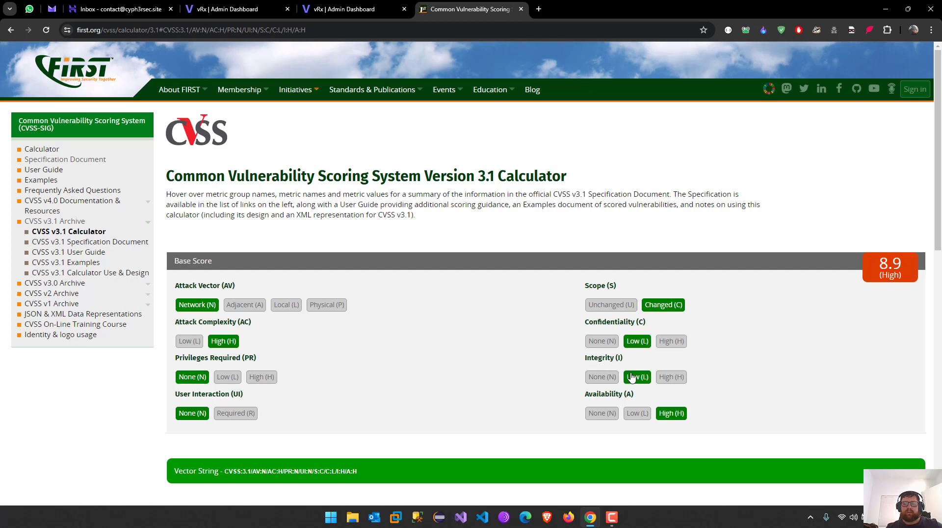
left_click(634, 415)
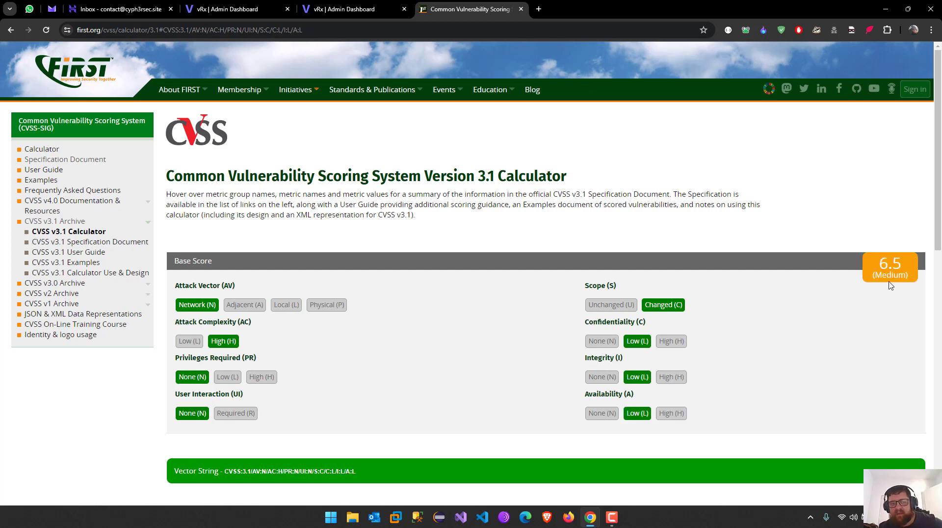
Try Attack Vector as Adjacent and Physical to compare the scores, and set it back to Network.
left_click(243, 306)
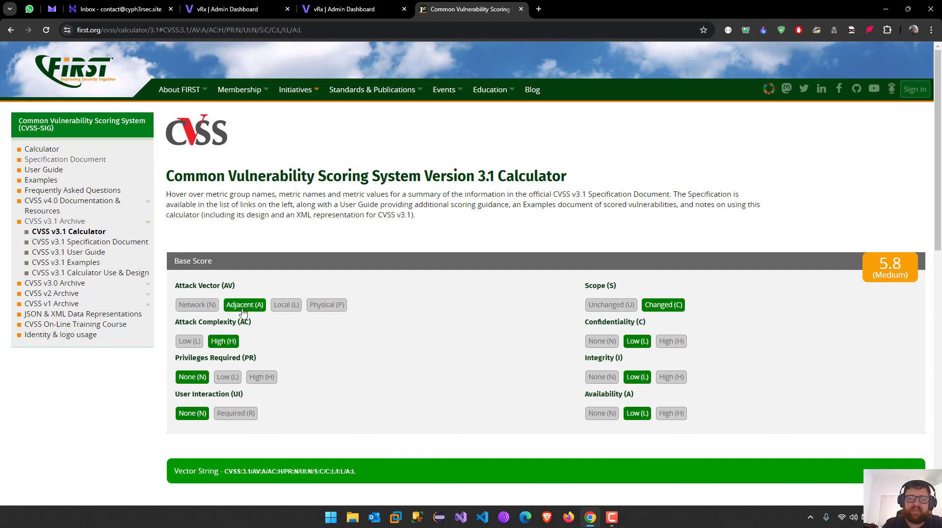
left_click(326, 305)
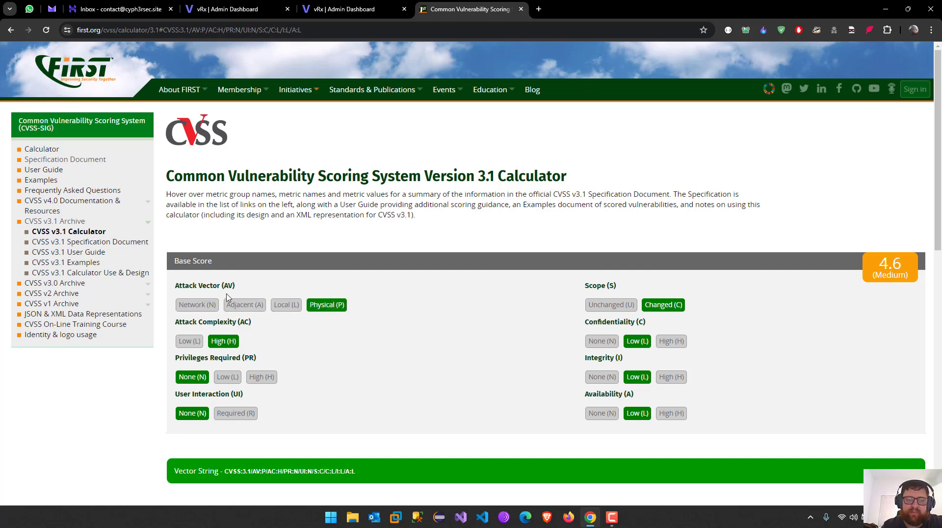
left_click(196, 305)
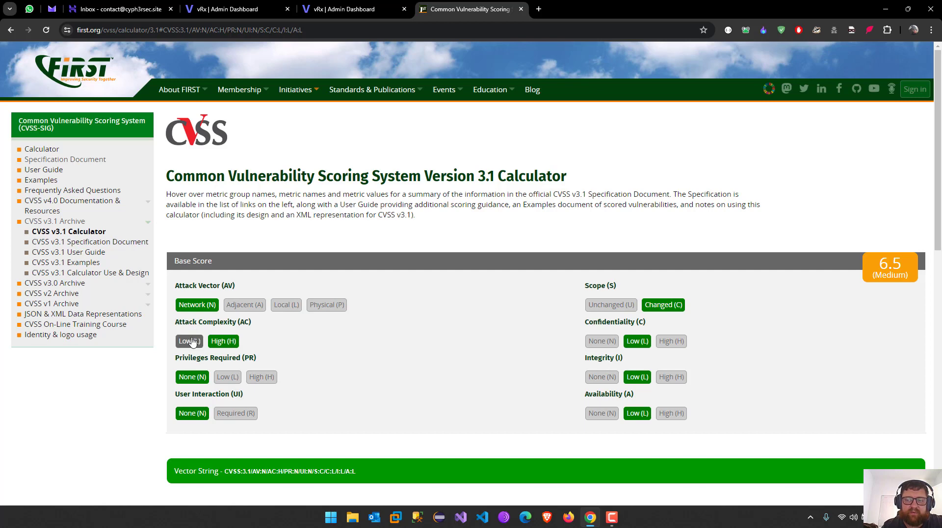
Set Attack Complexity to Low and raise Confidentiality, Integrity and Availability to High.
left_click(190, 341)
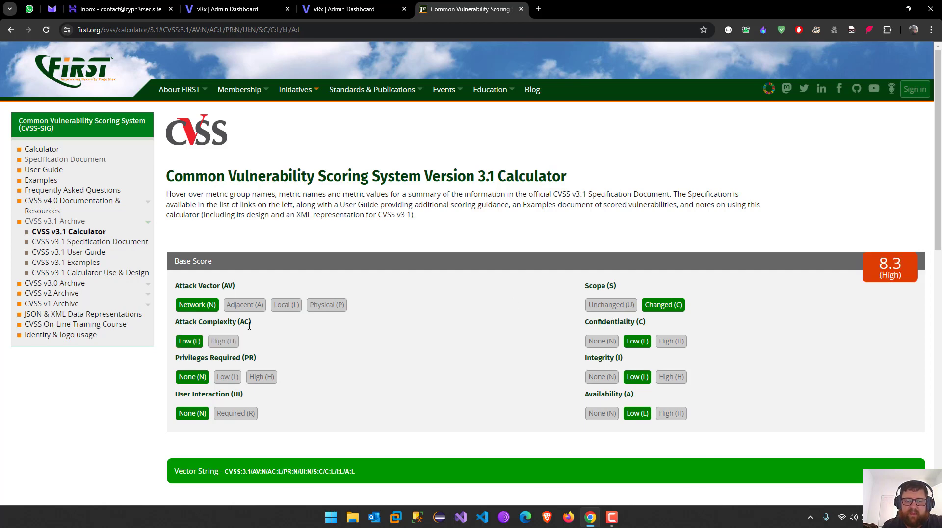
mouse_move(319, 359)
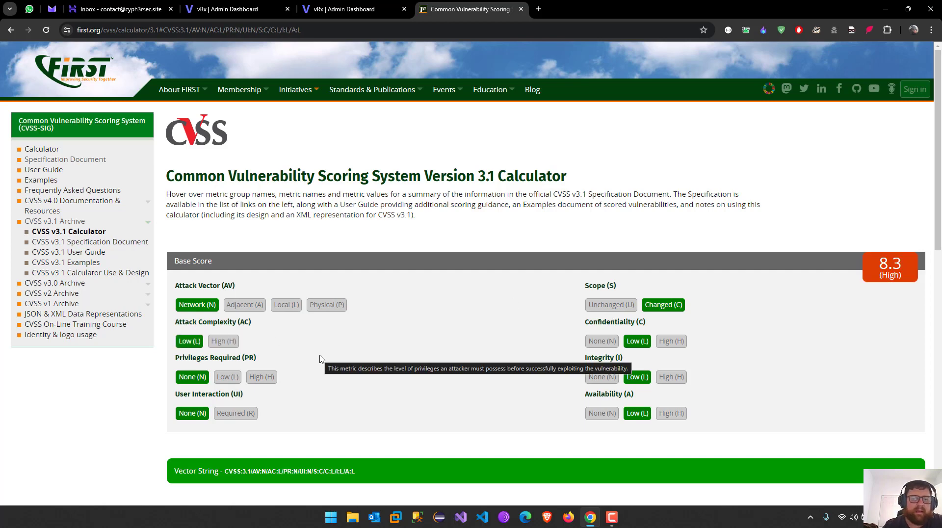
left_click(671, 341)
left_click(670, 378)
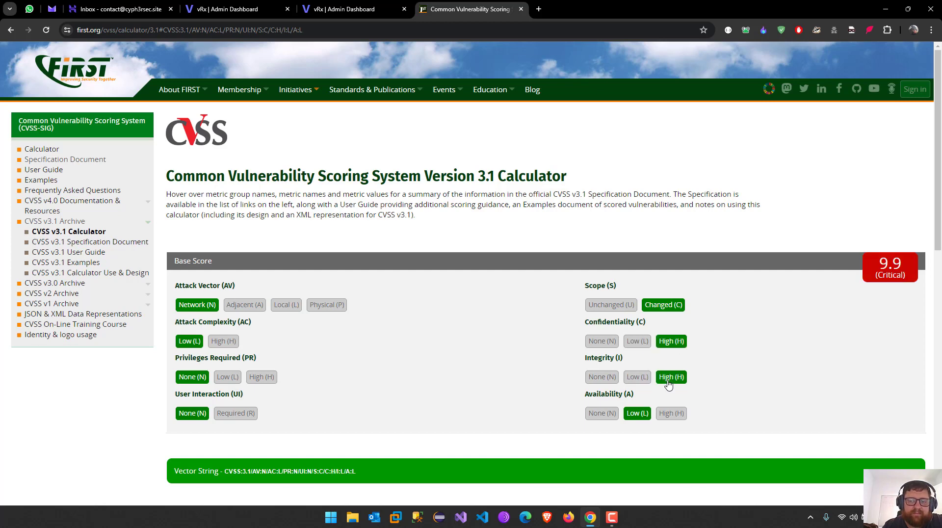
left_click(671, 414)
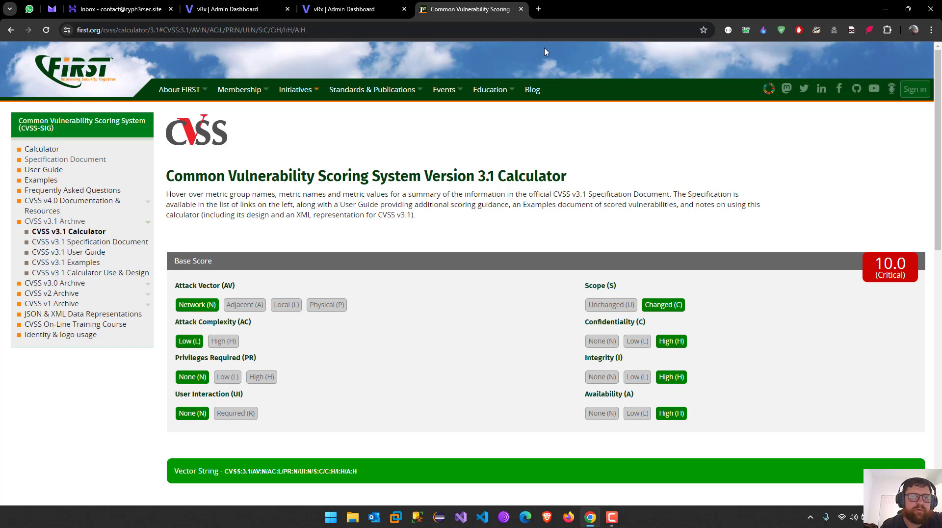
Switch to the vRx page for CVE-2024-4368, dismiss the new-feature notice, check the CVE's severity and return to the CVE events.
left_click(348, 9)
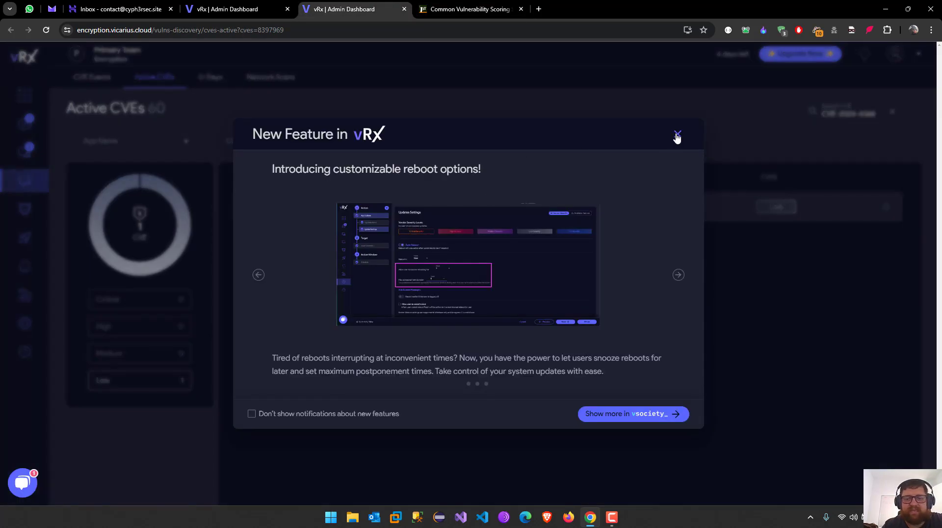
left_click(678, 134)
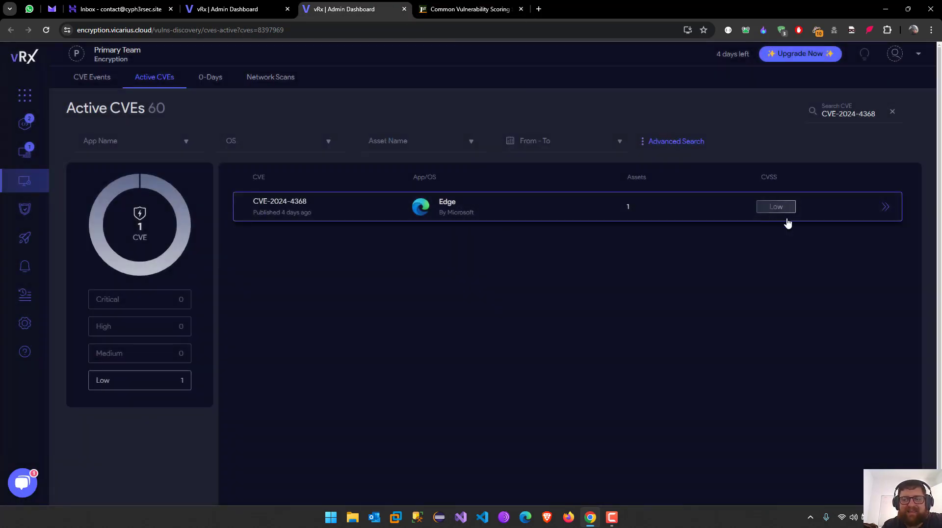
key("ctrl+shift+Tab")
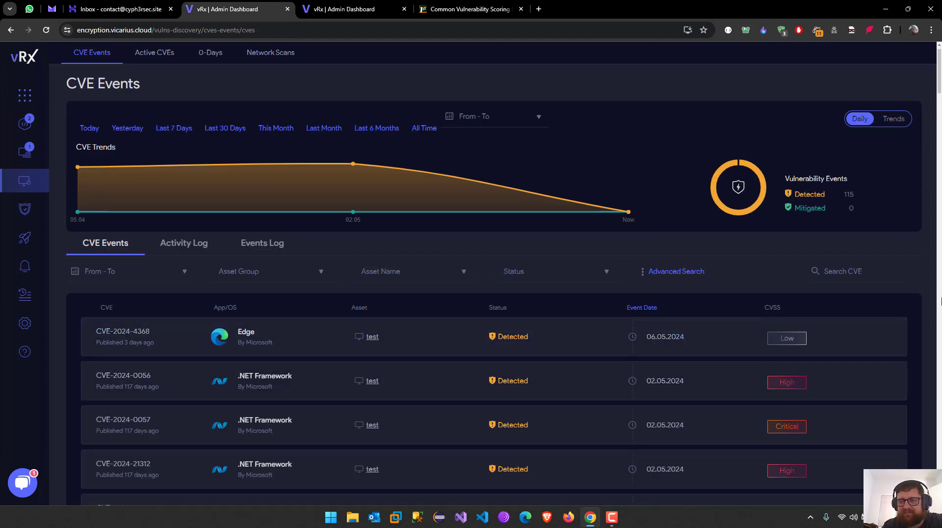
Open the .NET Framework vulnerability CVE-2024-0057 from the CVE events list.
scroll(941, 91, "down", 2)
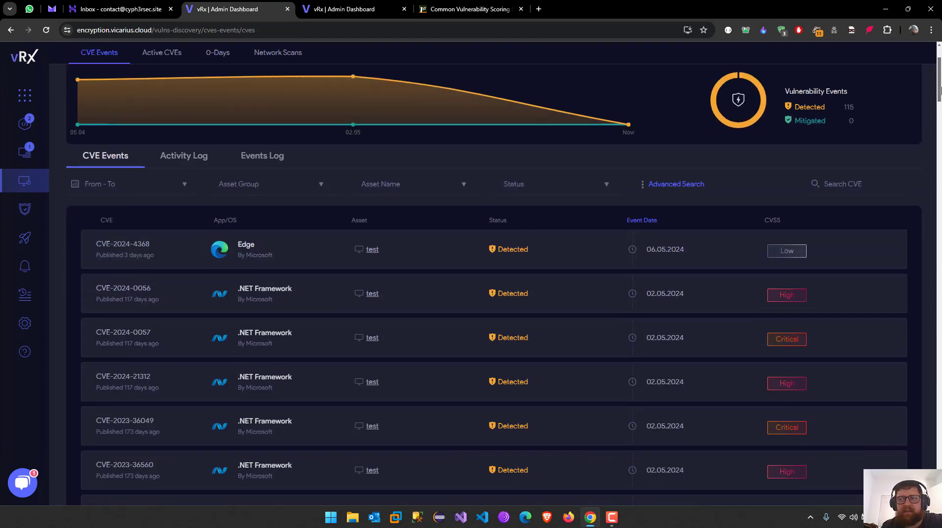
scroll(941, 91, "down", 5)
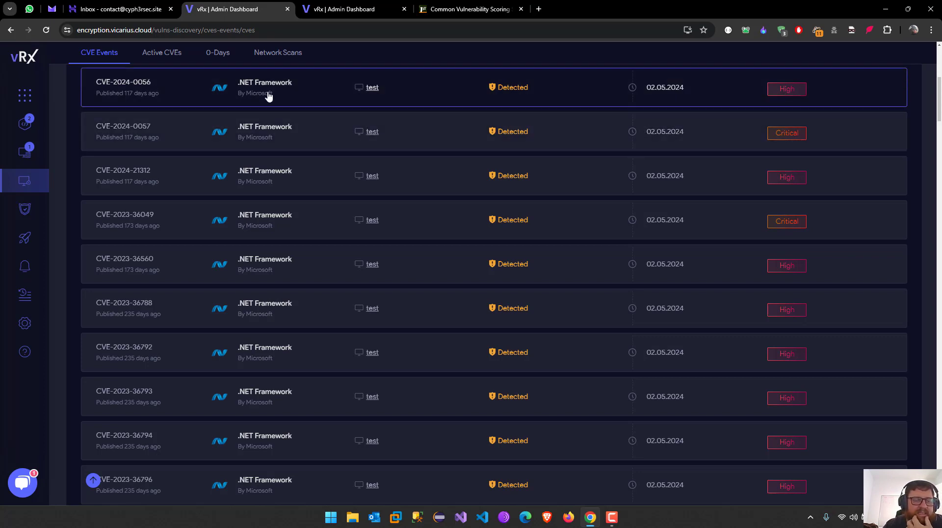
left_click(160, 135)
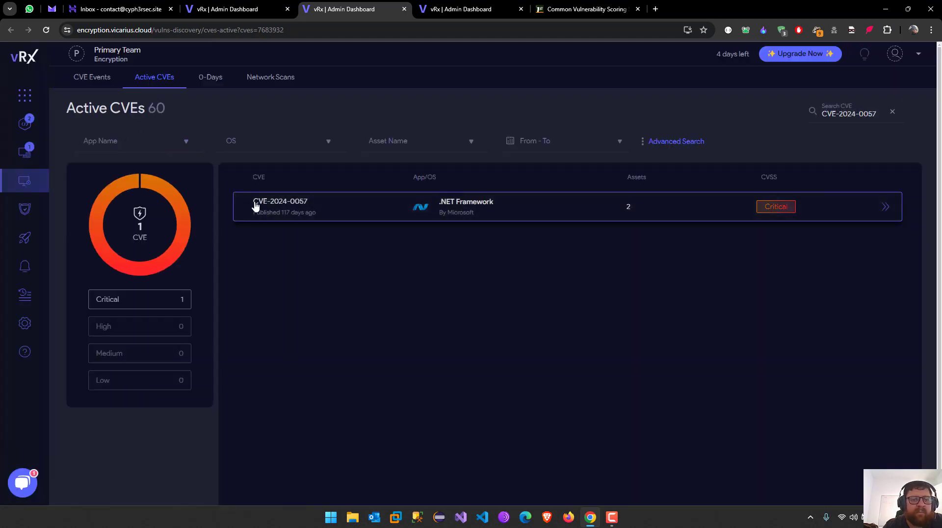
Search Google for CVE-2024-0057 from its Active CVEs entry and open the NVD detail page.
left_click(246, 203)
left_click_drag(252, 203, 309, 205)
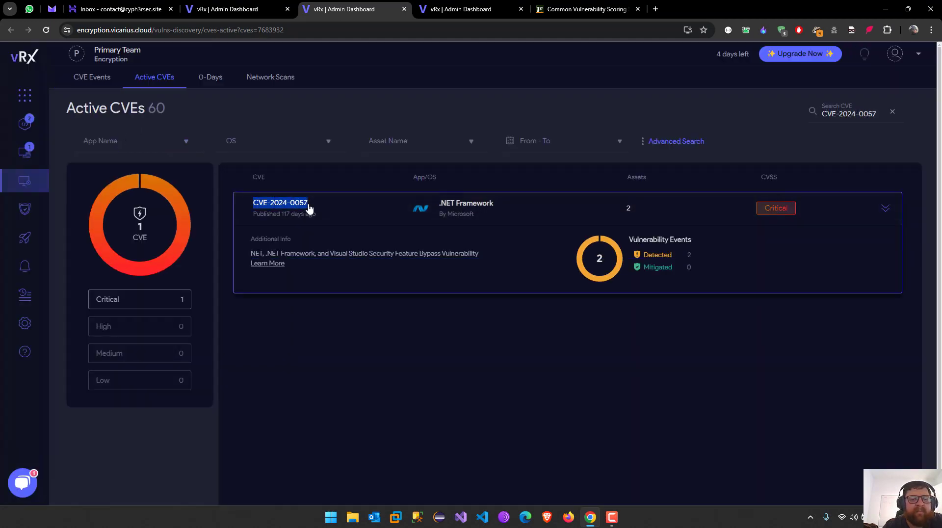
right_click(291, 206)
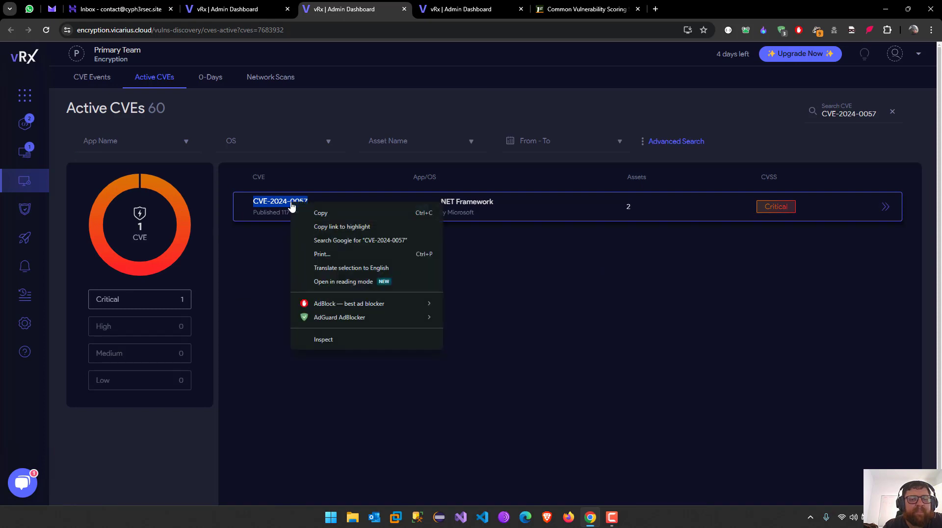
left_click(347, 242)
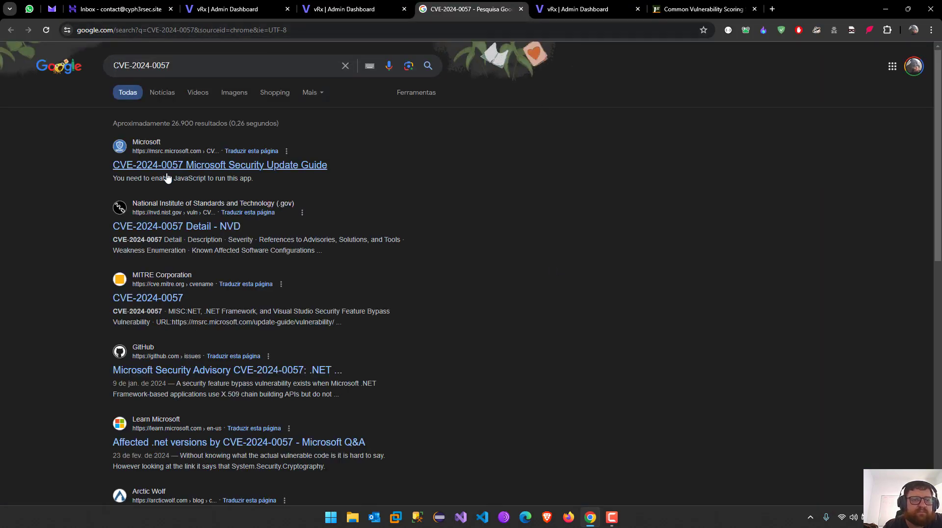
left_click(177, 224)
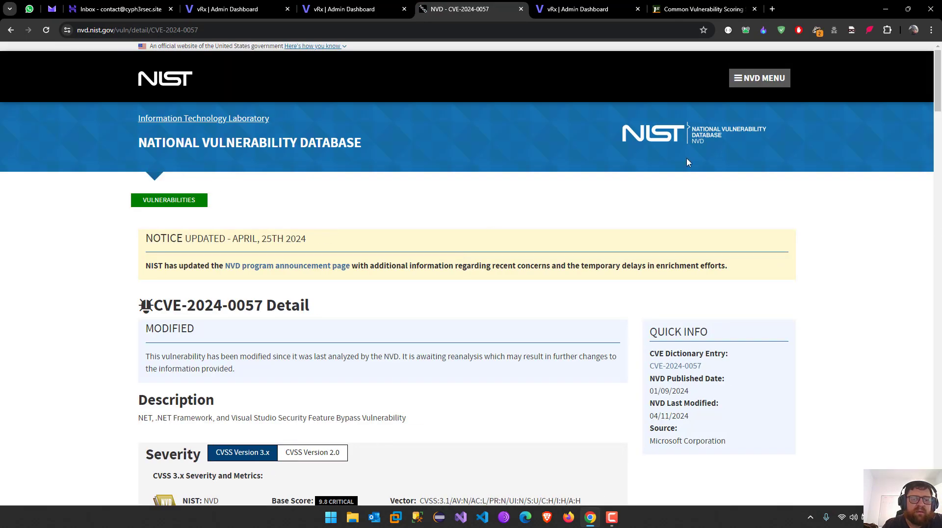
Review the CVE-2024-0057 modification notice and CVSS 3.x severity details on the NVD page.
scroll(937, 104, "down", 4)
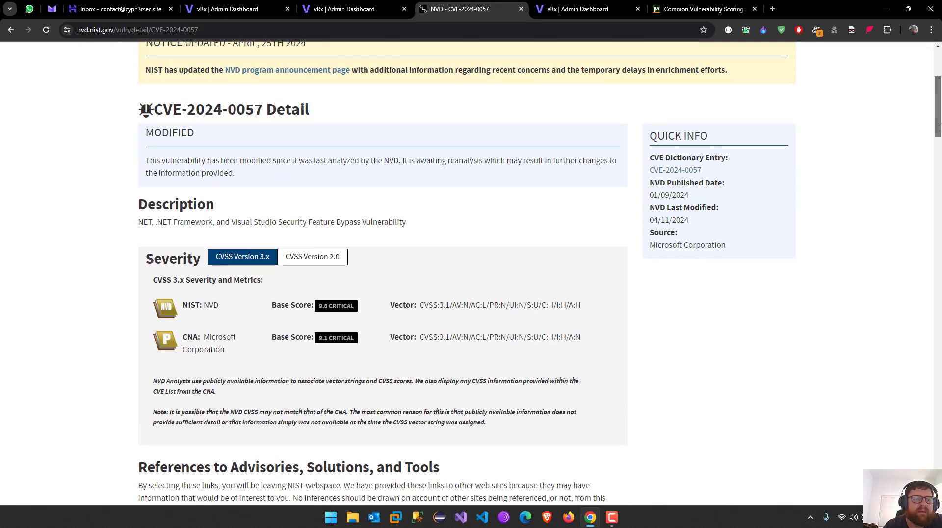
left_click_drag(155, 161, 382, 160)
left_click(241, 172)
left_click(382, 160)
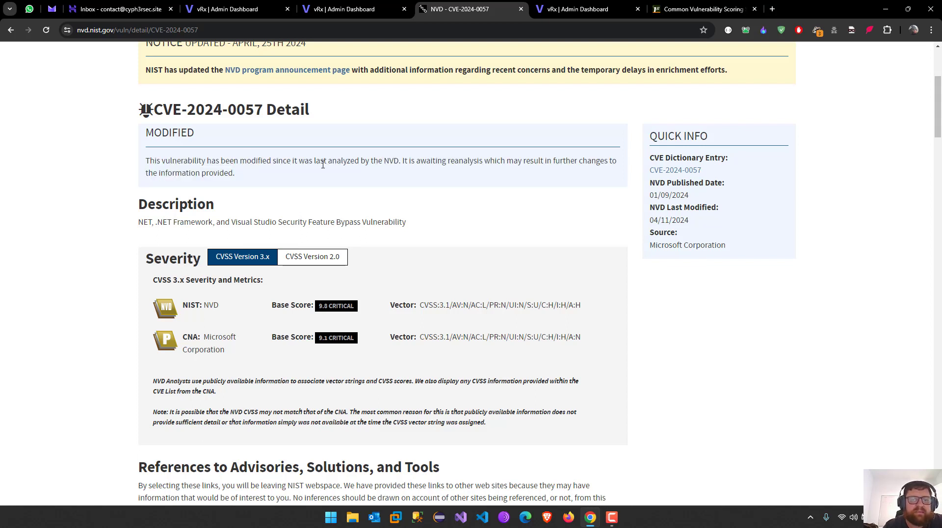
left_click_drag(320, 161, 485, 175)
left_click(485, 176)
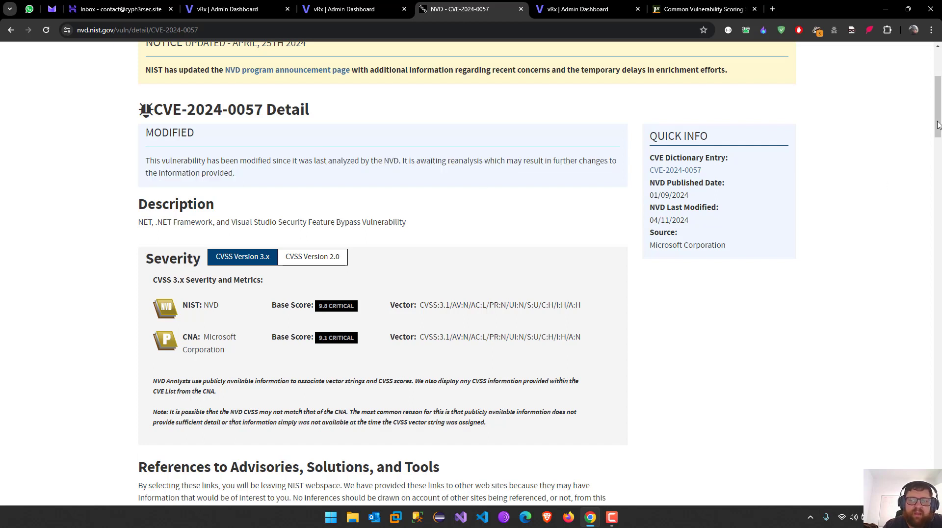
Read the vulnerability description of CVE-2024-0057 on the NVD page and skim the rest of the entry.
left_click_drag(181, 224, 392, 239)
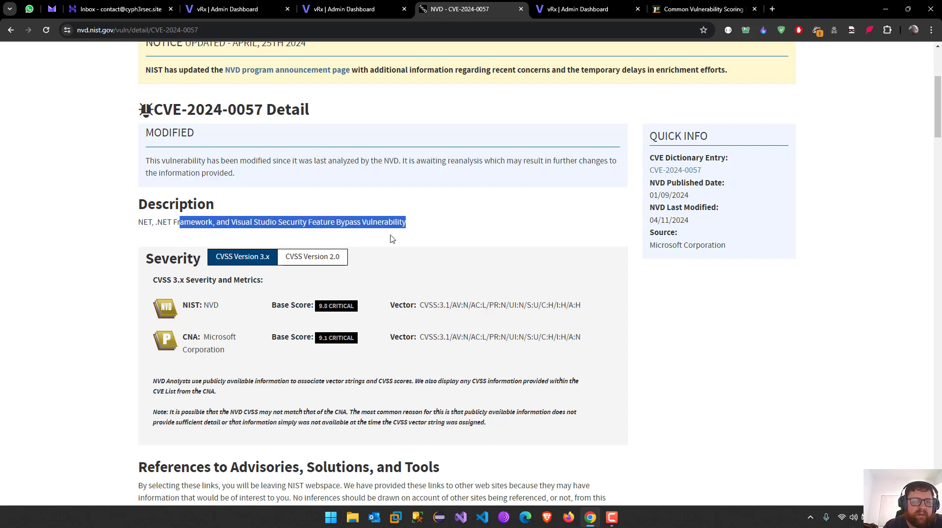
left_click(232, 218)
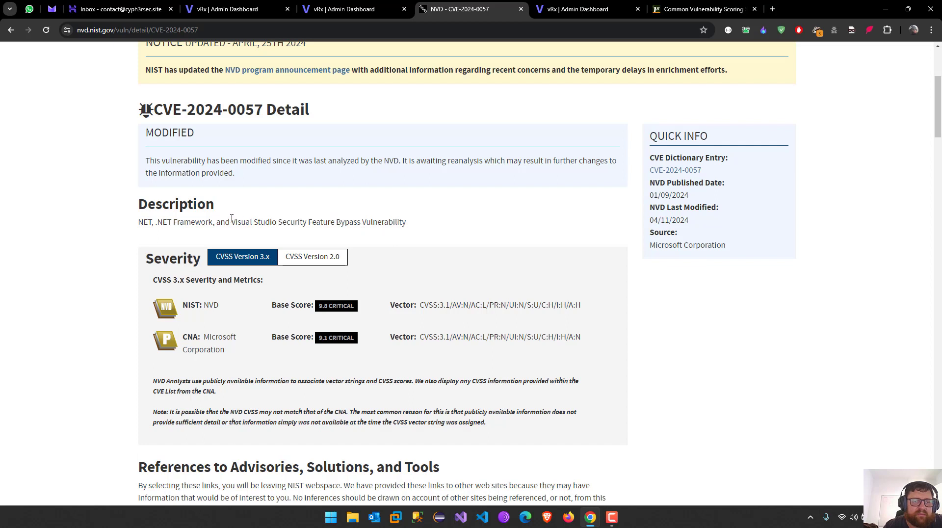
left_click(281, 218)
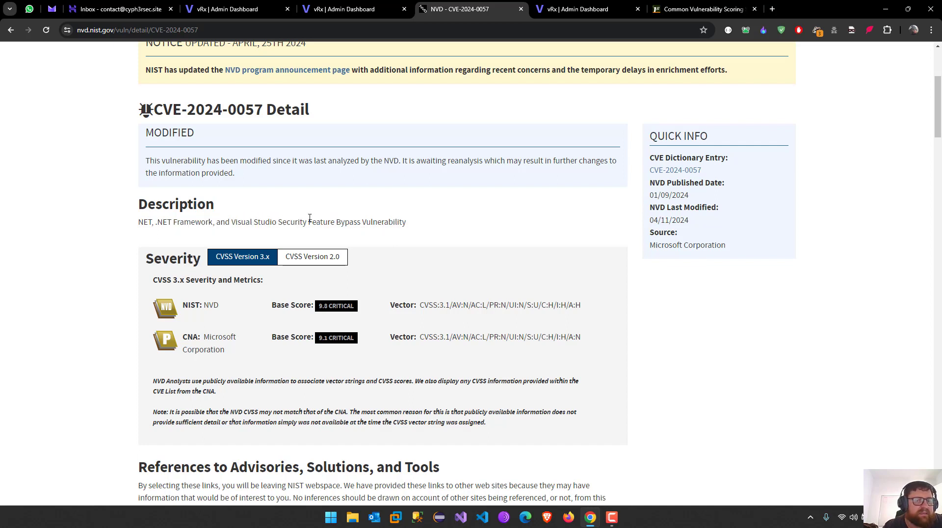
left_click_drag(309, 221, 419, 223)
left_click(420, 226)
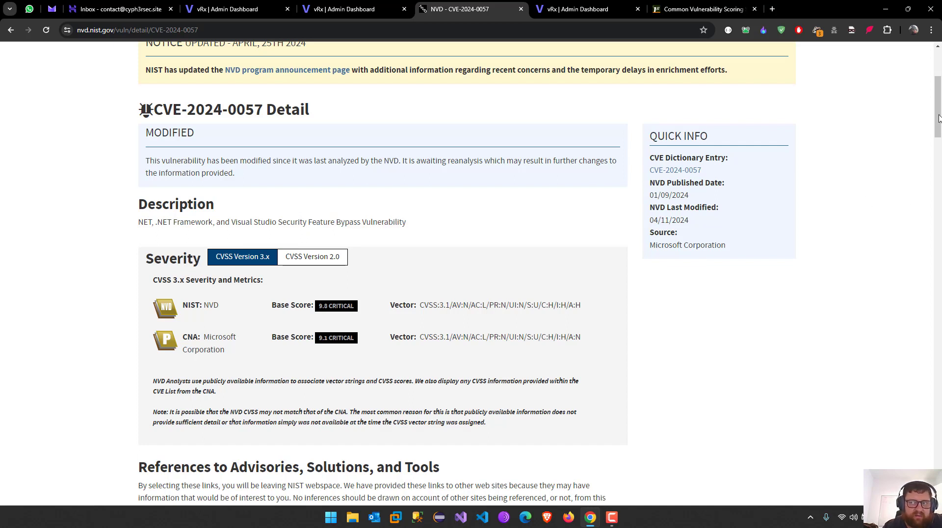
scroll(938, 120, "down", 3)
left_click_drag(938, 138, 940, 94)
Return to the vRx CVE events page and open the Active CVEs list under Vulns Discovery.
left_click(355, 3)
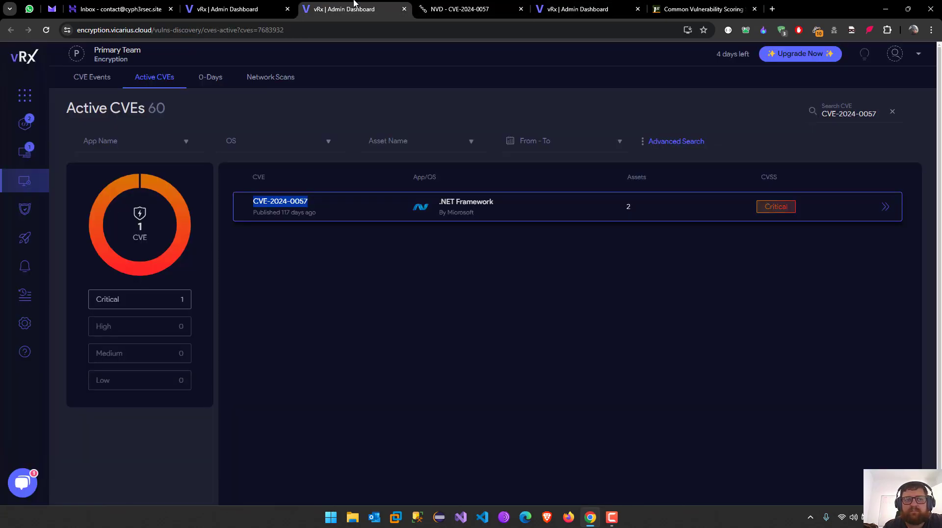
left_click(237, 2)
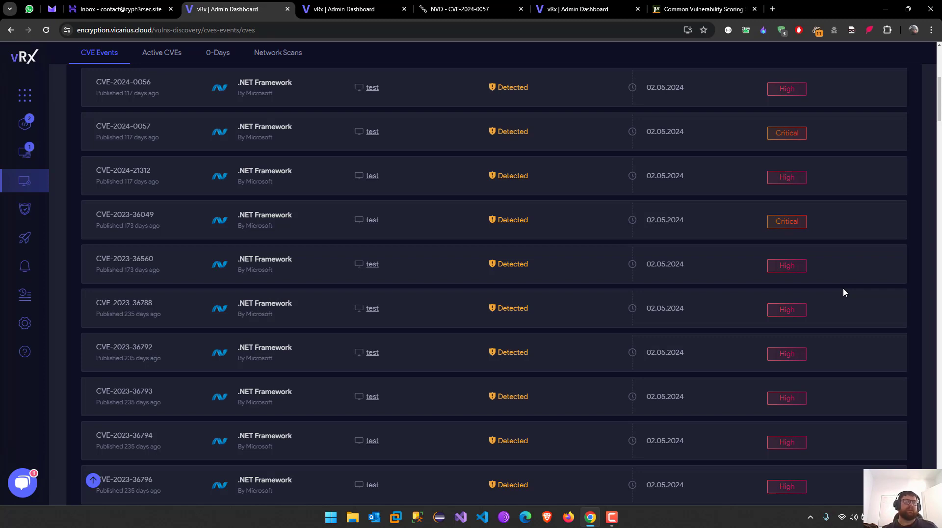
mouse_move(22, 198)
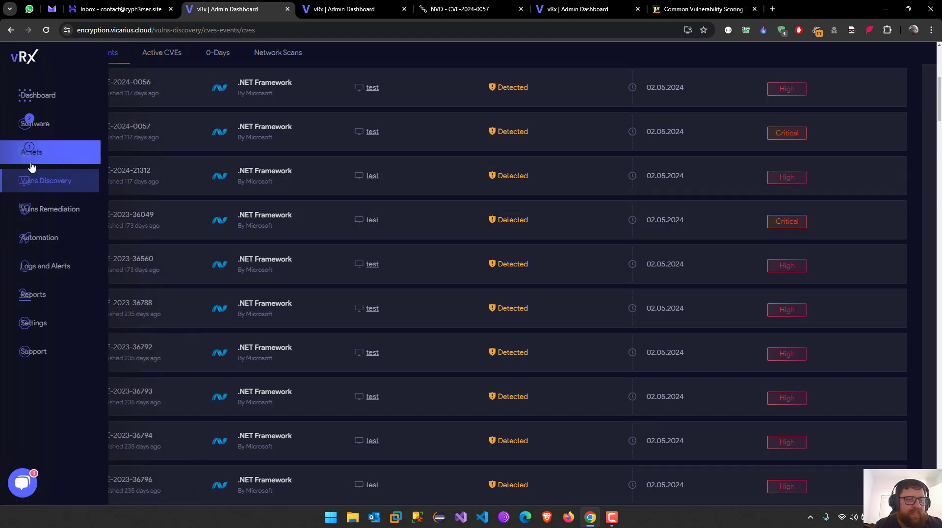
mouse_move(49, 183)
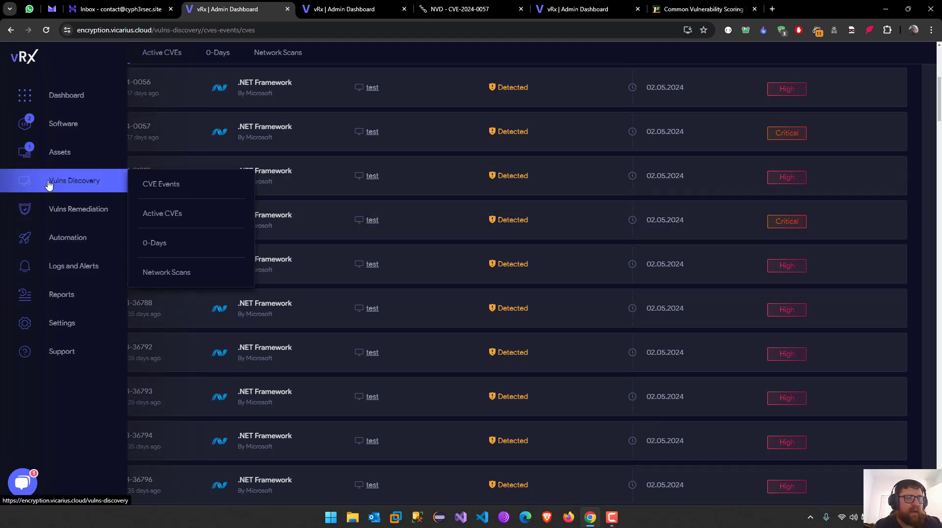
left_click(161, 215)
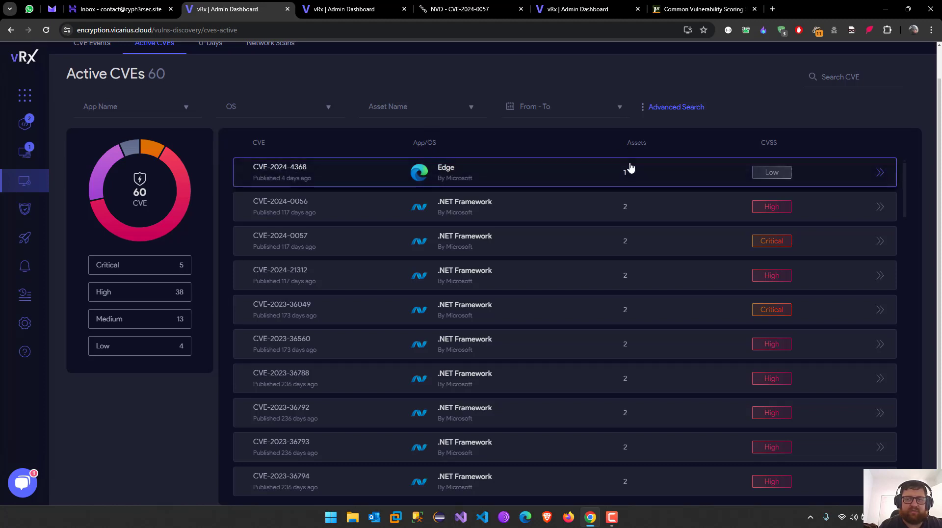
Expand CVE-2024-4368 for Edge and CVE-2024-0056 for .NET Framework in the Active CVEs list and read their additional info.
left_click(881, 175)
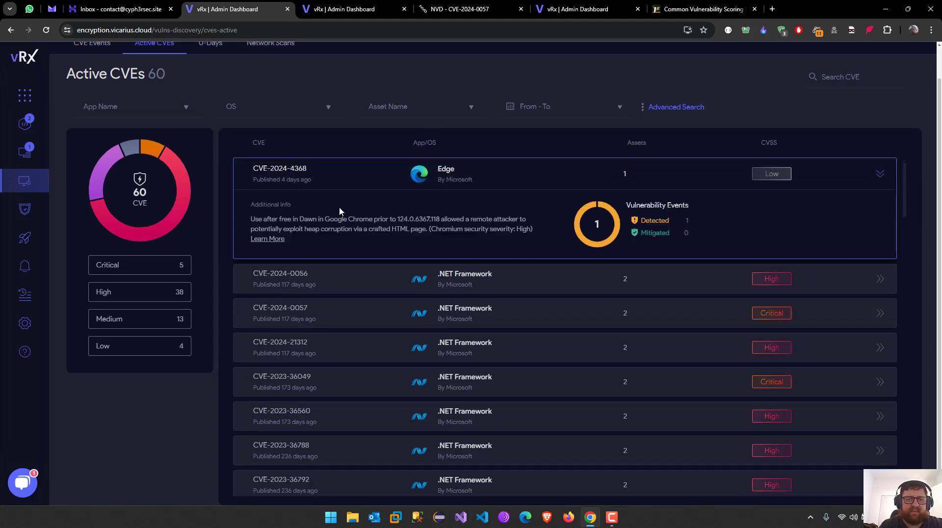
left_click_drag(277, 225, 470, 242)
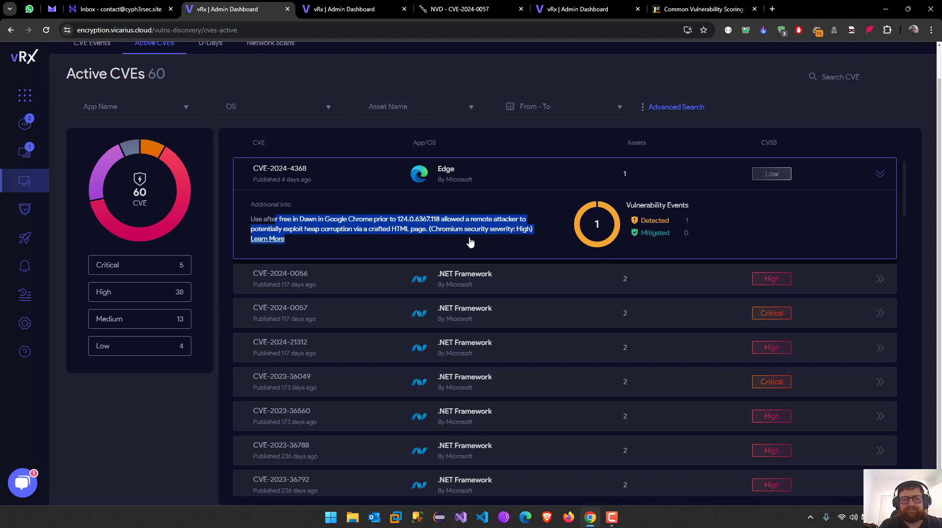
left_click(450, 284)
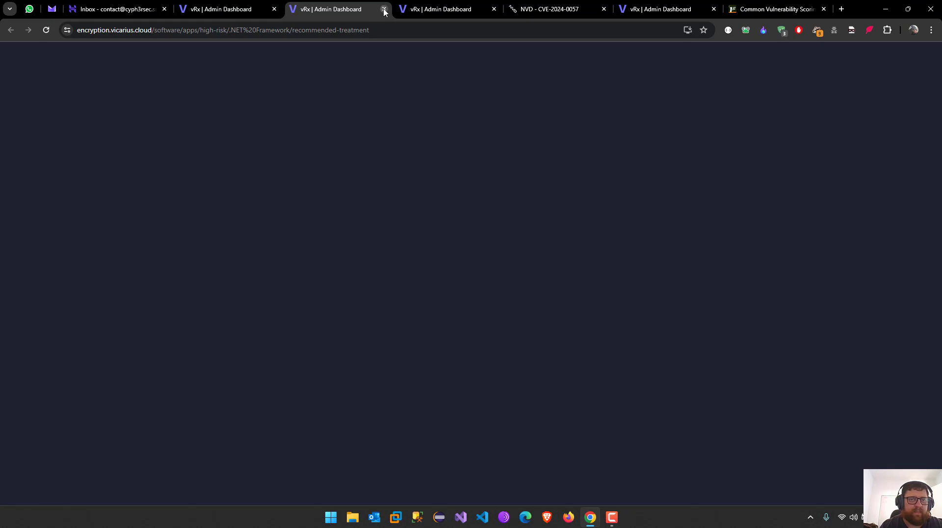
left_click(384, 10)
left_click(880, 281)
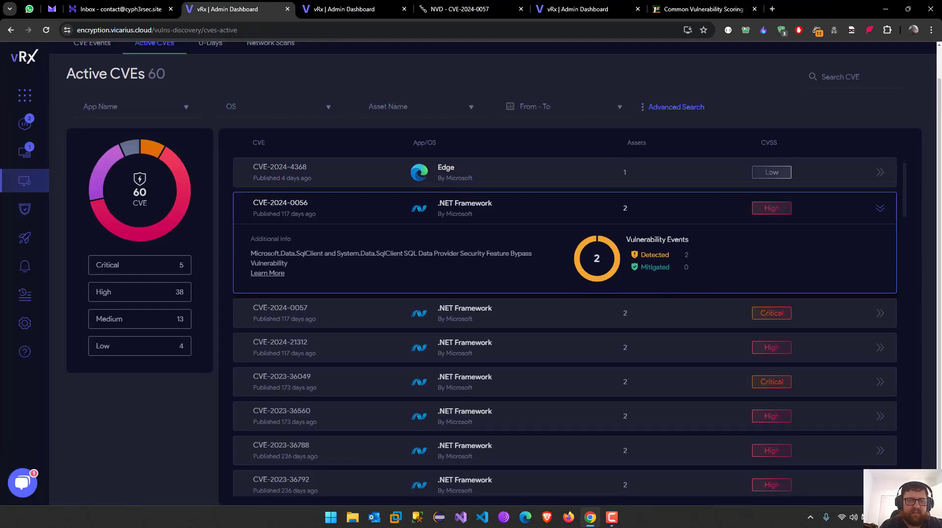
left_click_drag(271, 253, 371, 253)
left_click(372, 254)
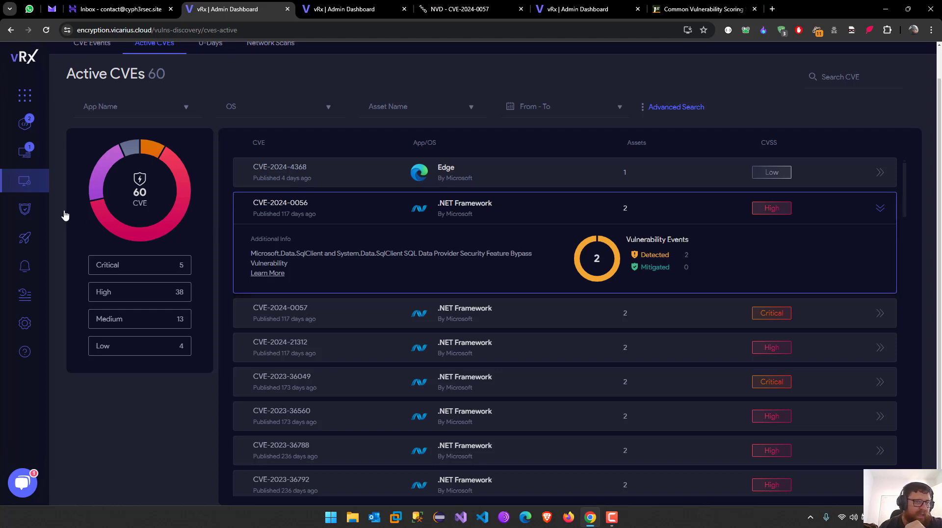
Open a new patch installation for app updates under Vulns Remediation and select the .NET Framework and Edge apps.
mouse_move(23, 207)
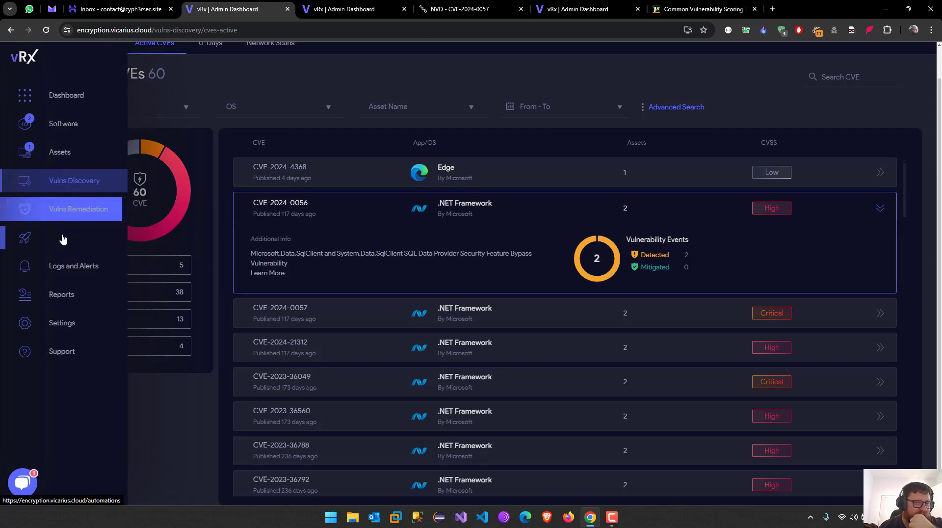
left_click(142, 214)
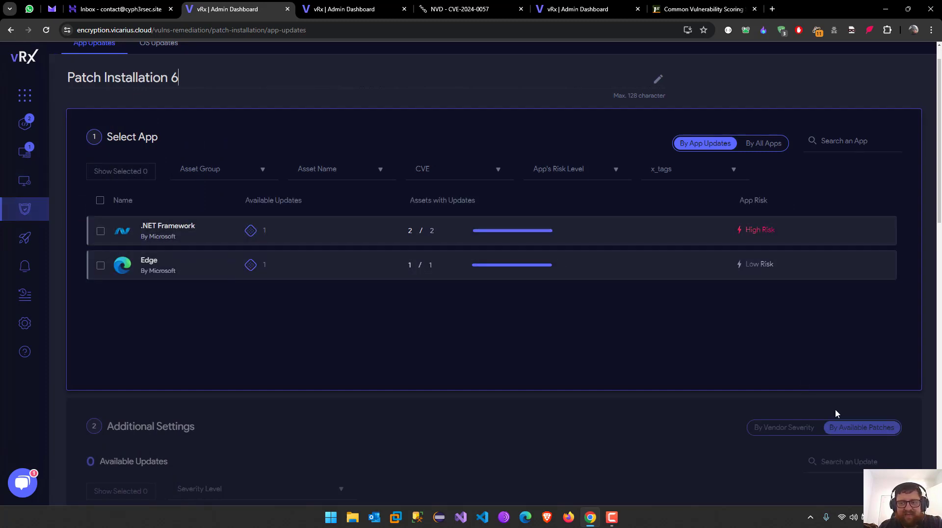
left_click(100, 230)
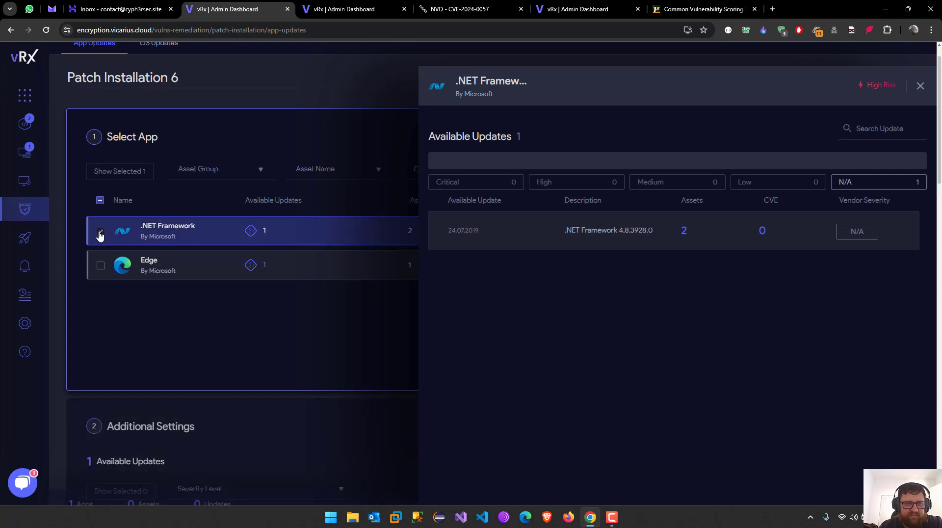
left_click(922, 86)
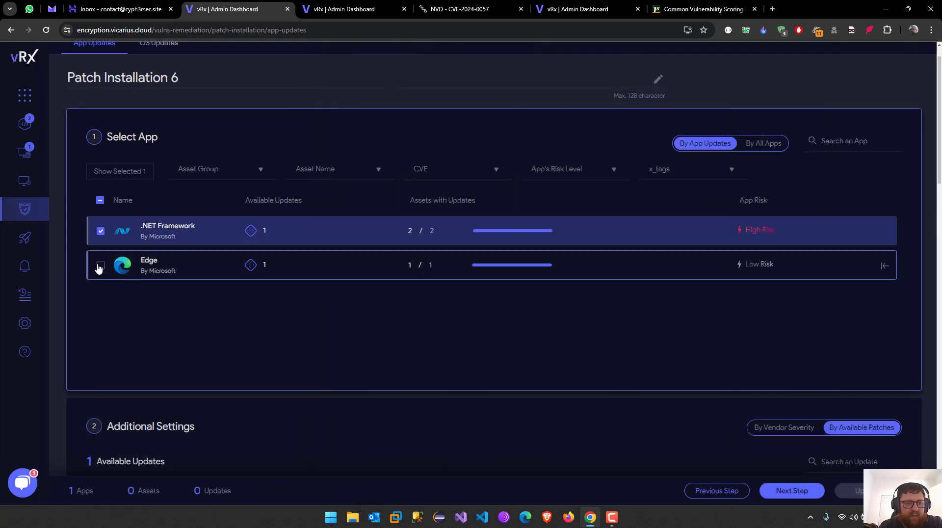
left_click(99, 267)
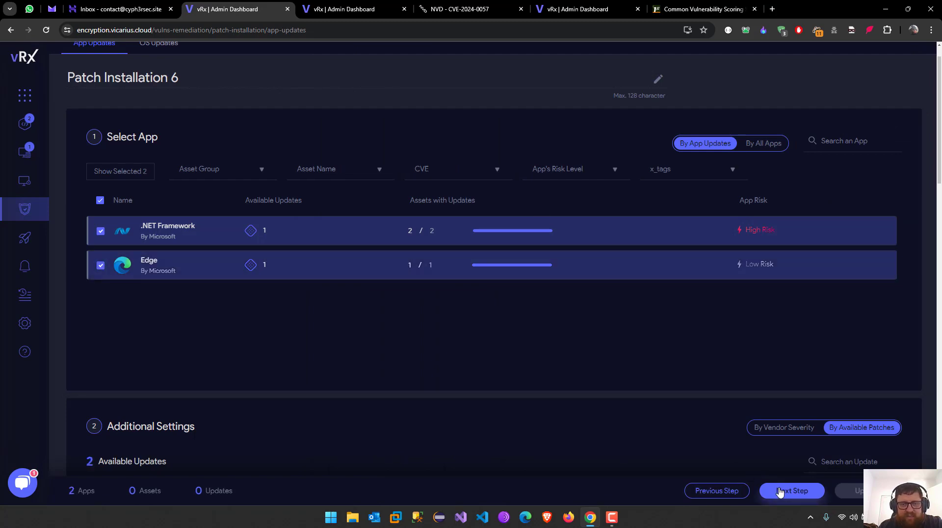
Include both available updates, .NET Framework 4.8.3928.0 and Microsoft Edge 124.0.2478.80, and proceed to asset selection.
left_click(781, 491)
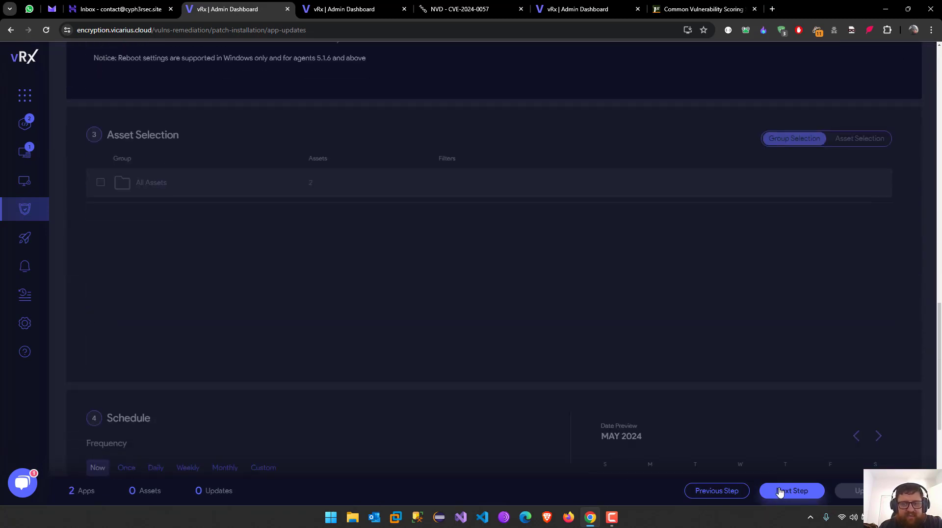
left_click(716, 491)
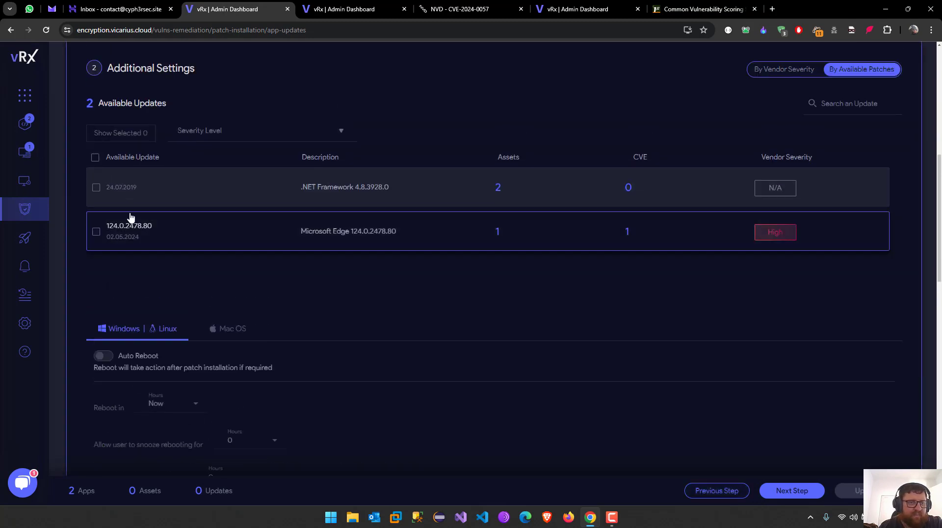
left_click(95, 157)
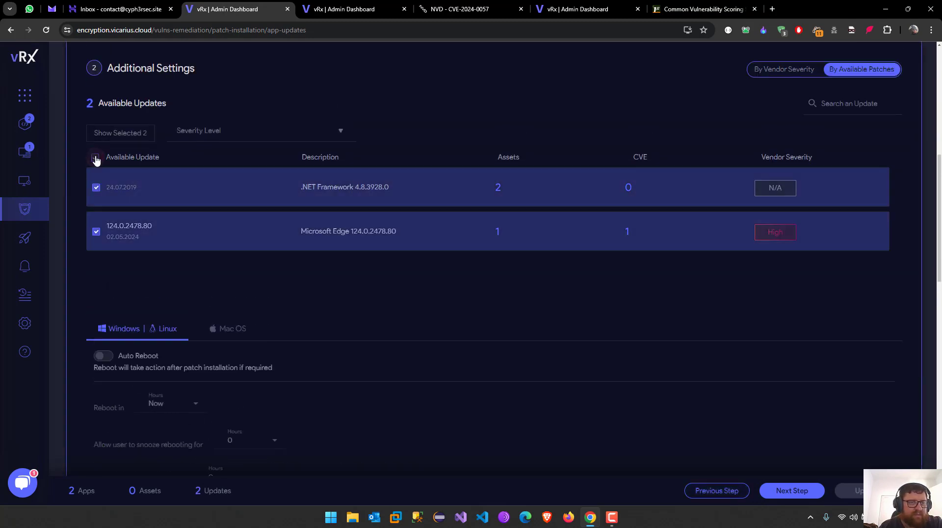
left_click(790, 491)
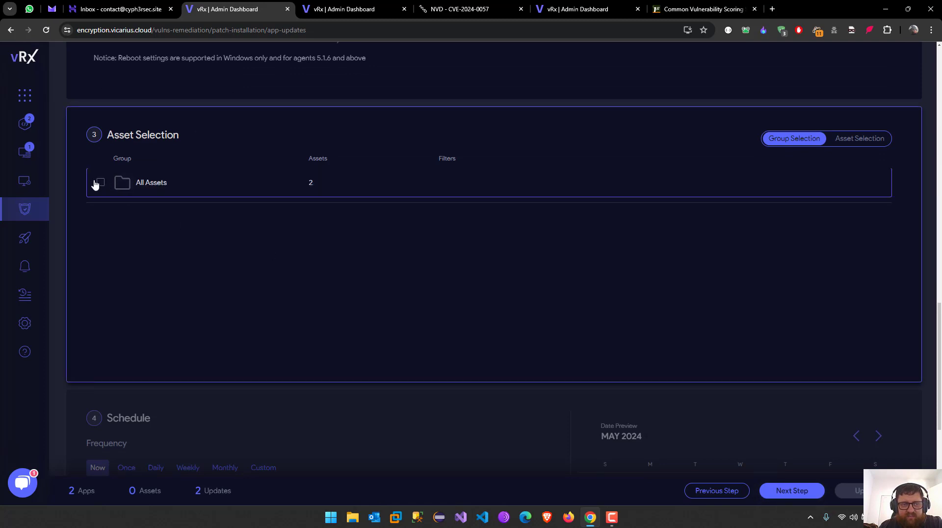
Target the All Assets group, keep the schedule frequency at Now, and launch the patch installation.
left_click(98, 184)
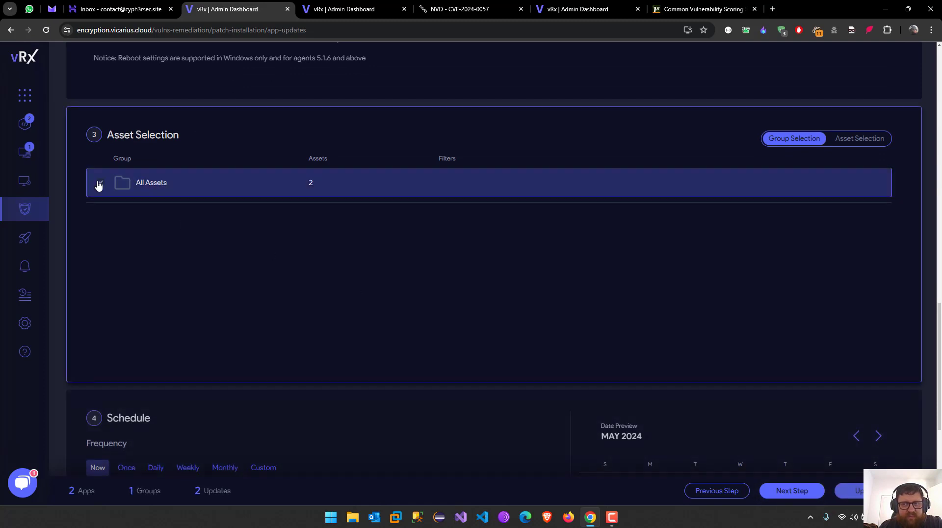
left_click(99, 184)
left_click(99, 183)
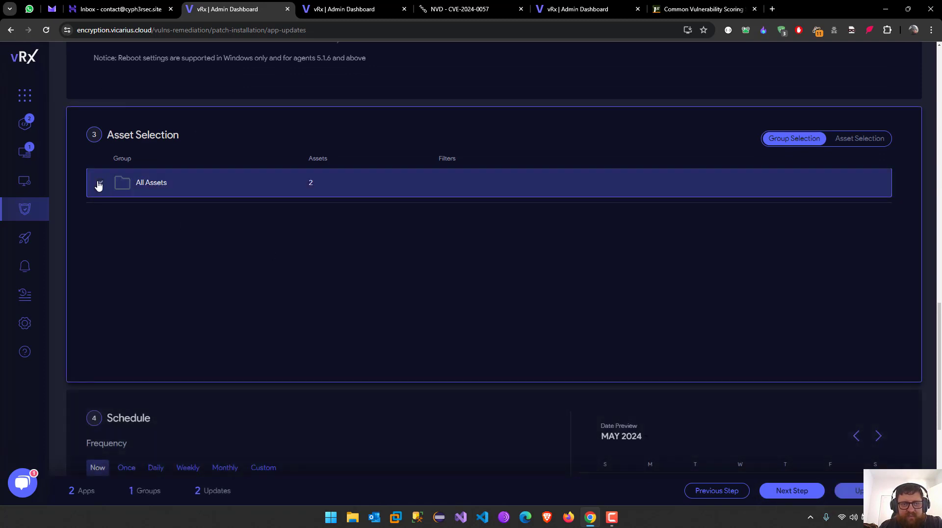
left_click(784, 491)
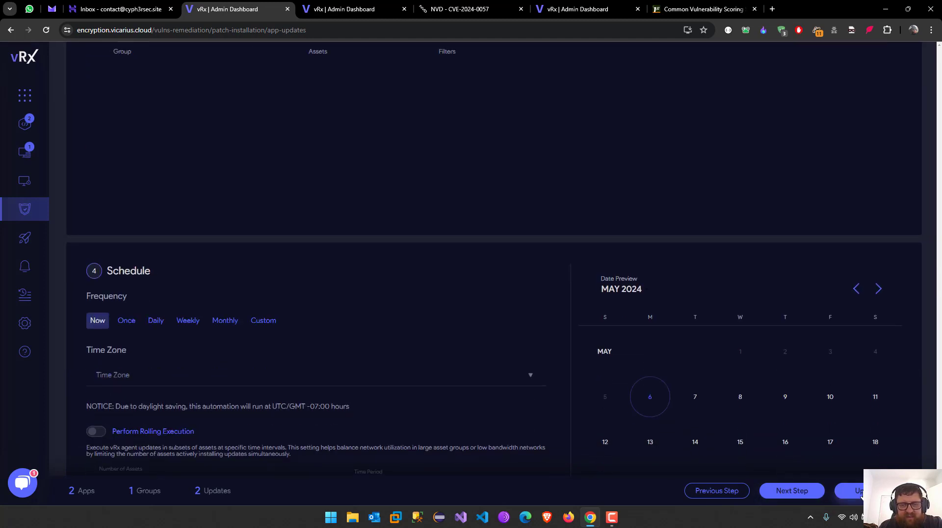
left_click(844, 491)
left_click(615, 335)
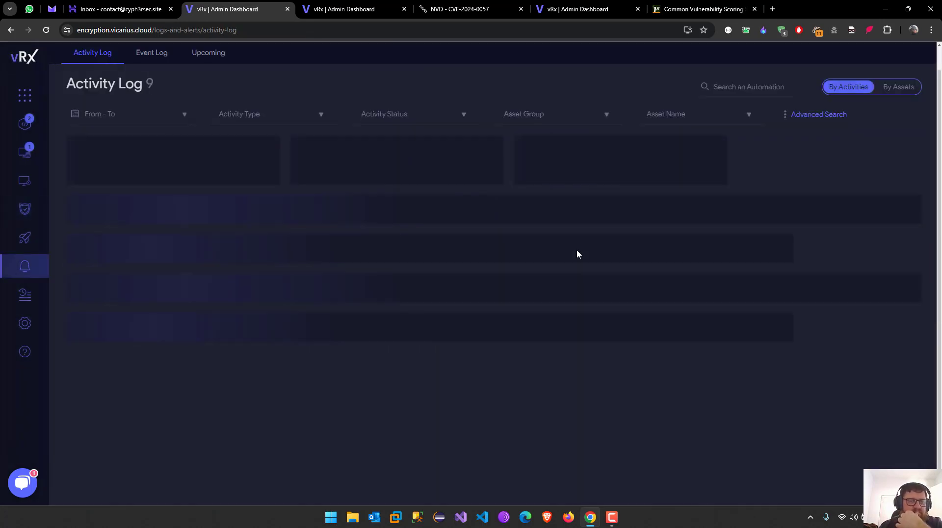
Open the Reports section, select the CVE Report and proceed to its delivery settings.
mouse_move(46, 269)
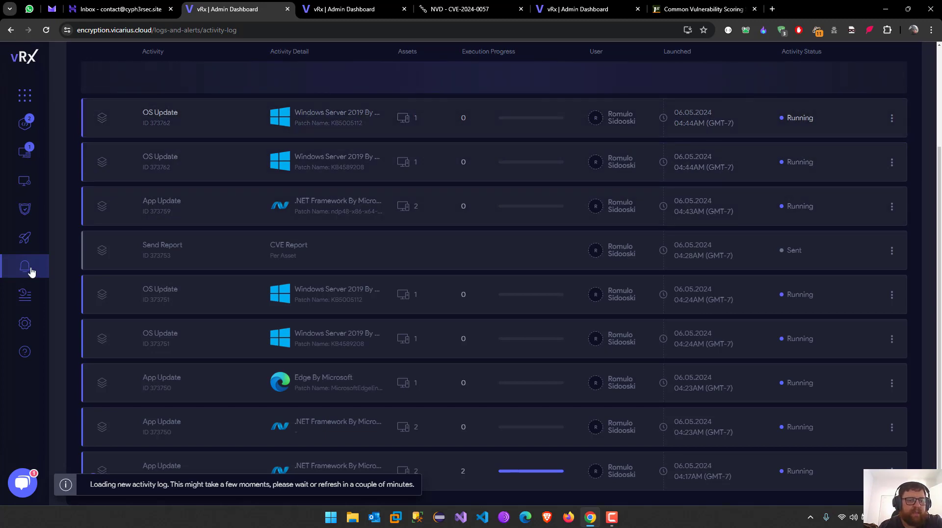
mouse_move(90, 265)
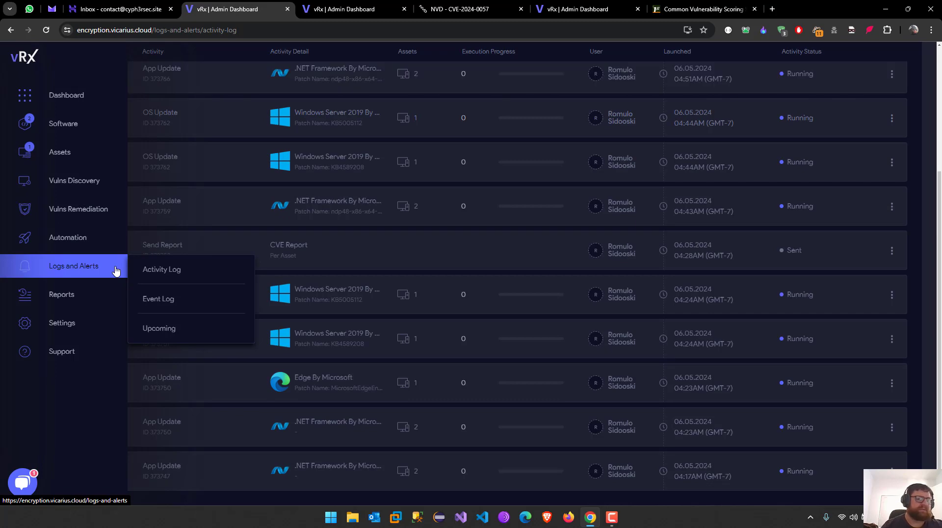
left_click(77, 296)
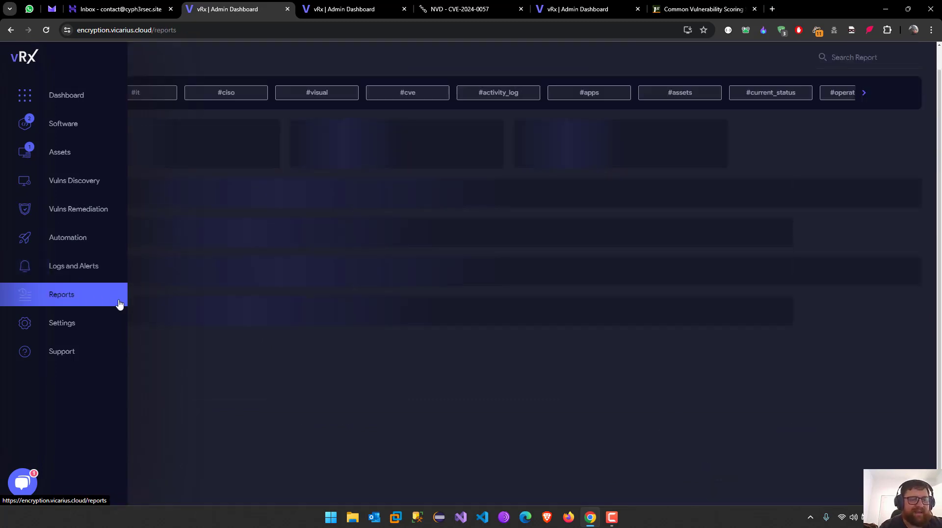
scroll(381, 142, "up", 4)
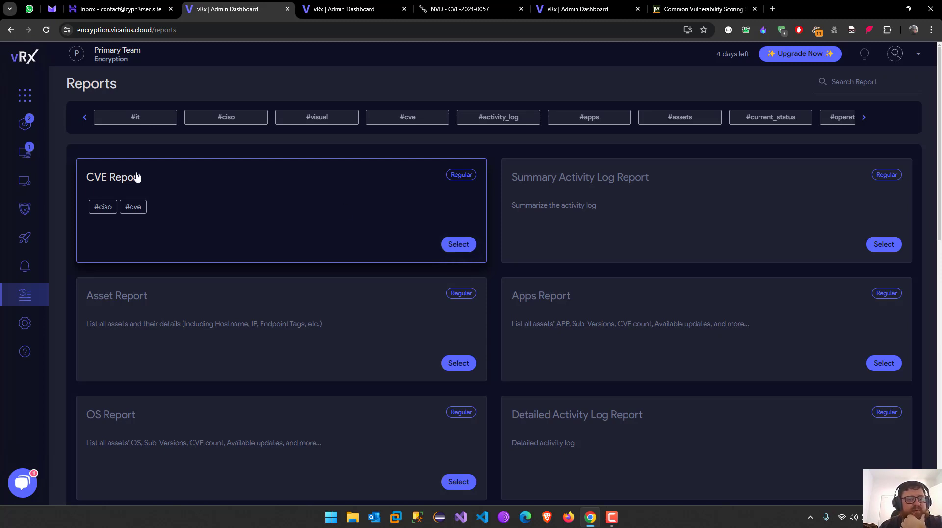
left_click(465, 250)
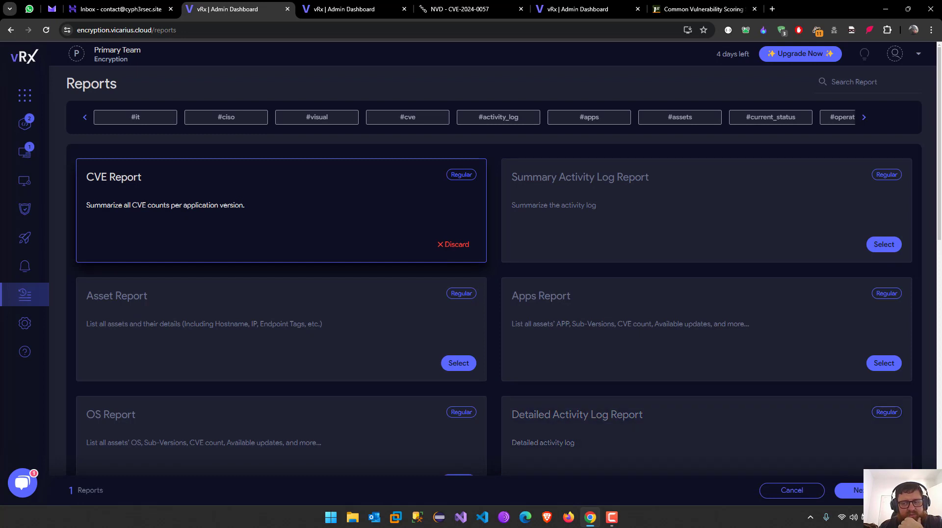
left_click(853, 490)
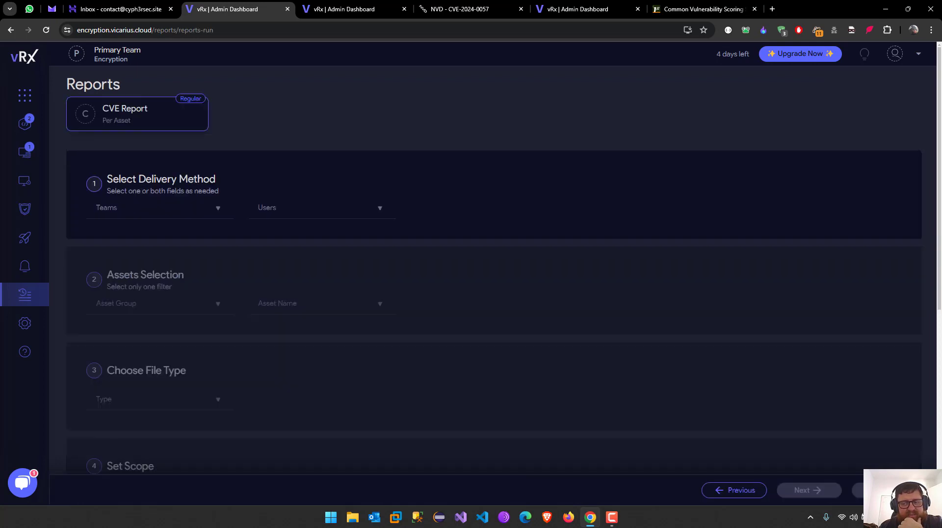
Choose Primary Team as the delivery team for the CVE Report.
left_click(611, 517)
left_click(614, 520)
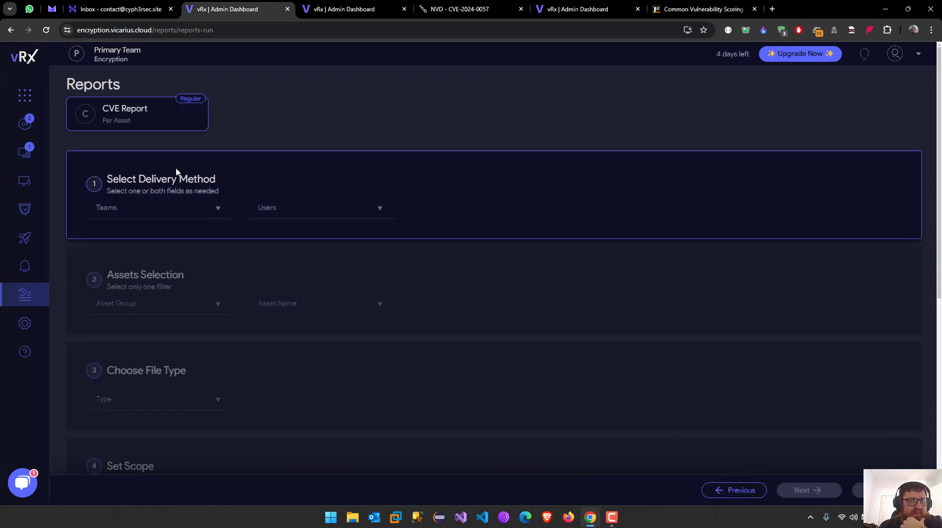
left_click(160, 216)
left_click(141, 235)
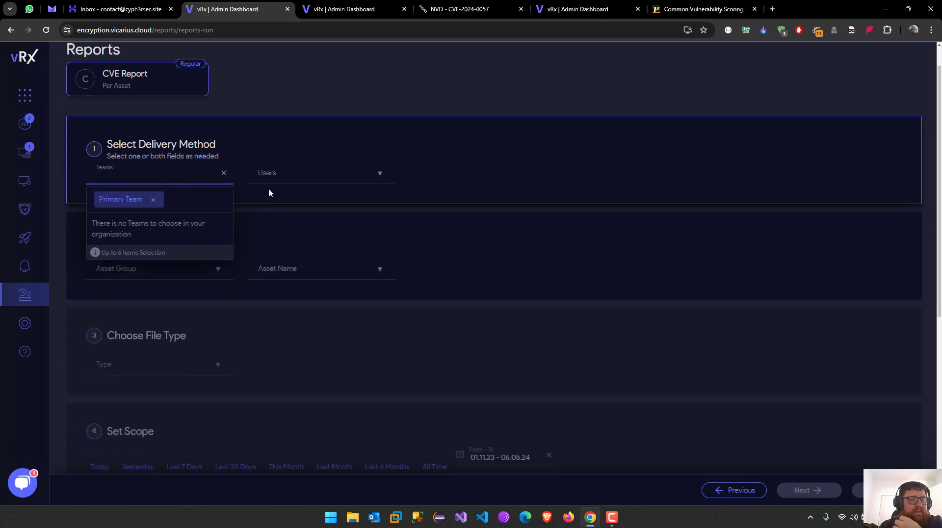
Add the contact user as a report recipient and choose All Assets as the asset group.
left_click(304, 63)
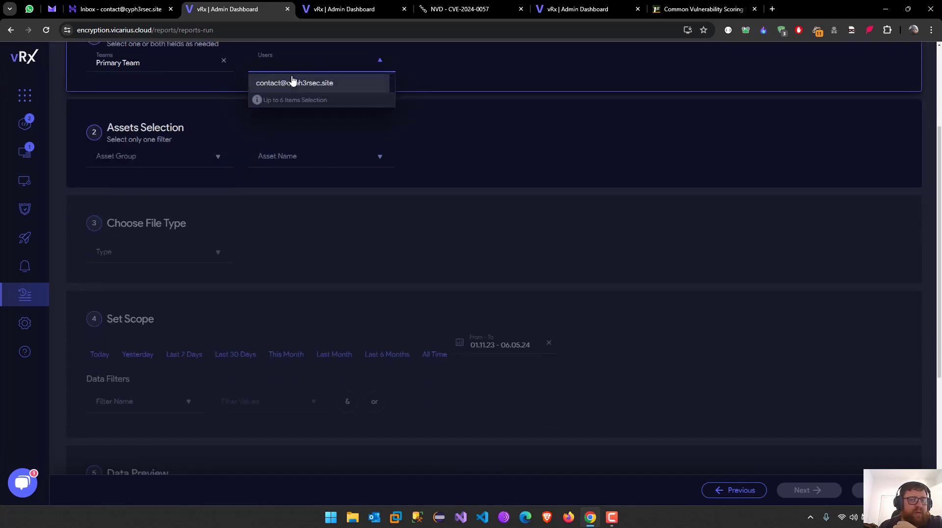
left_click(292, 80)
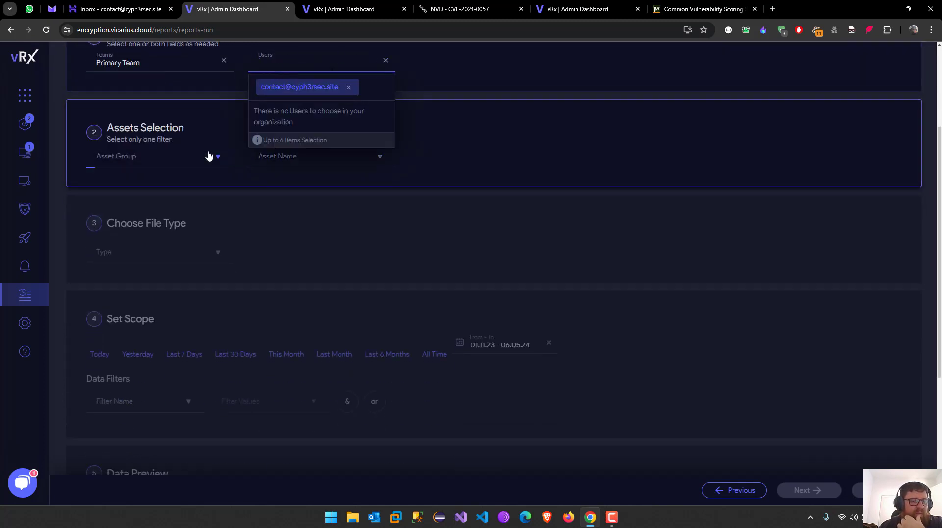
left_click(172, 160)
left_click(120, 184)
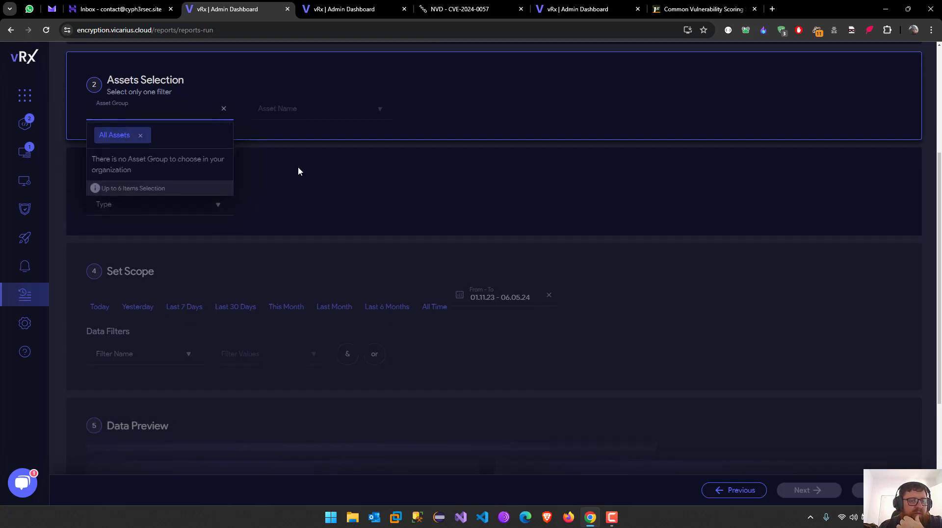
left_click(300, 103)
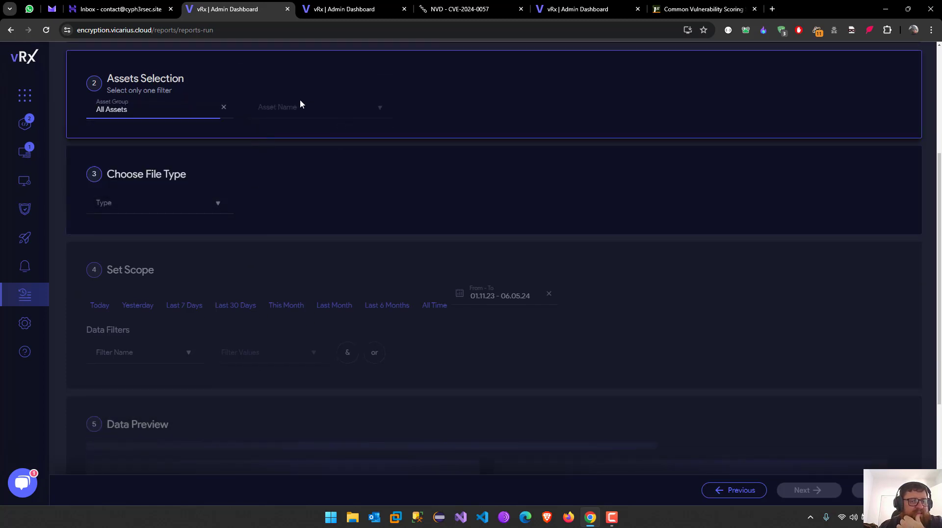
Set the report's file type to CSV and look through the columns of its data preview.
left_click(129, 205)
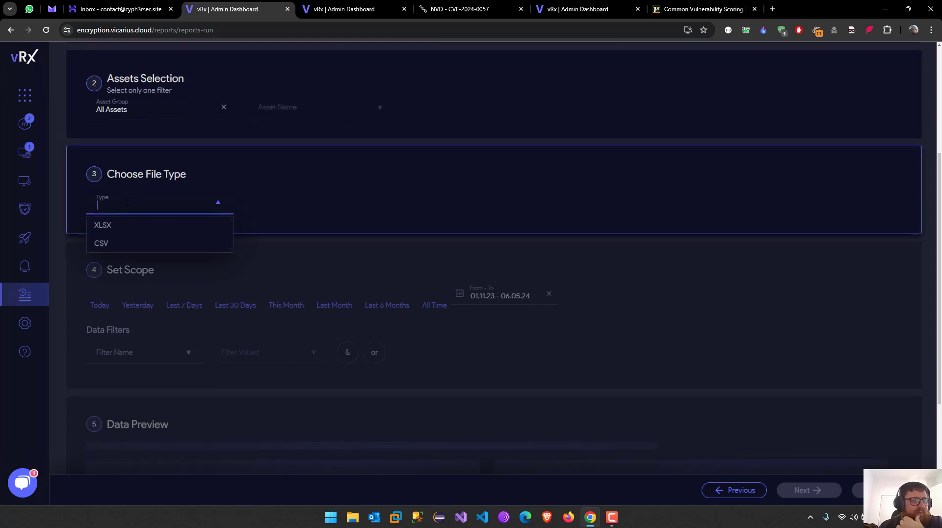
left_click(107, 244)
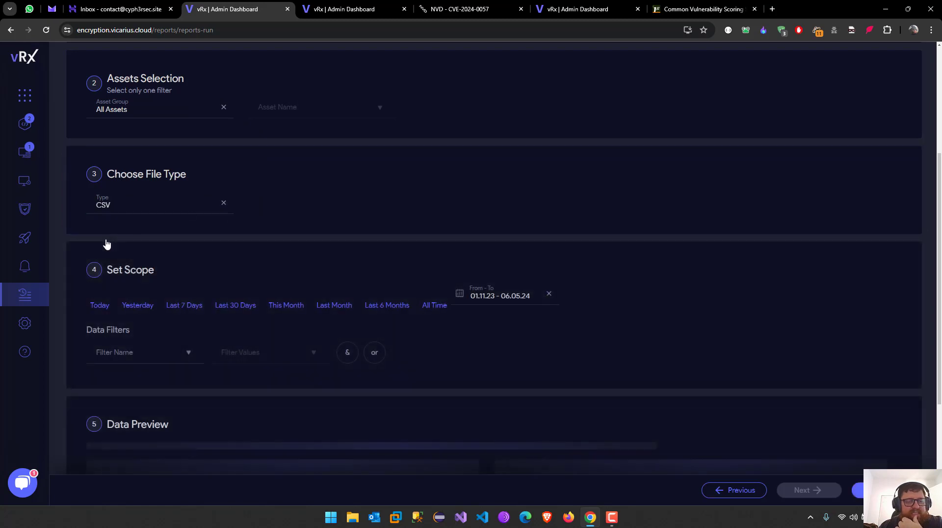
left_click(150, 352)
left_click(150, 352)
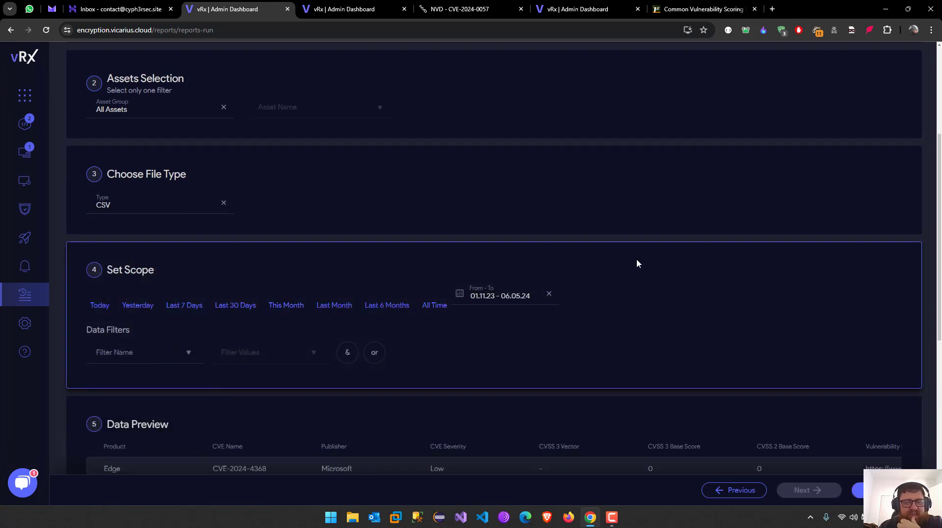
scroll(708, 198, "down", 7)
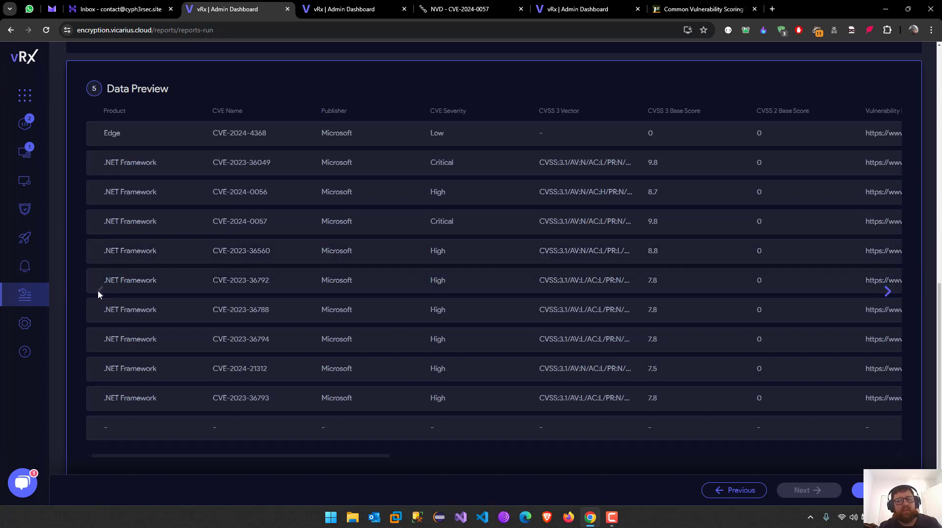
left_click(889, 293)
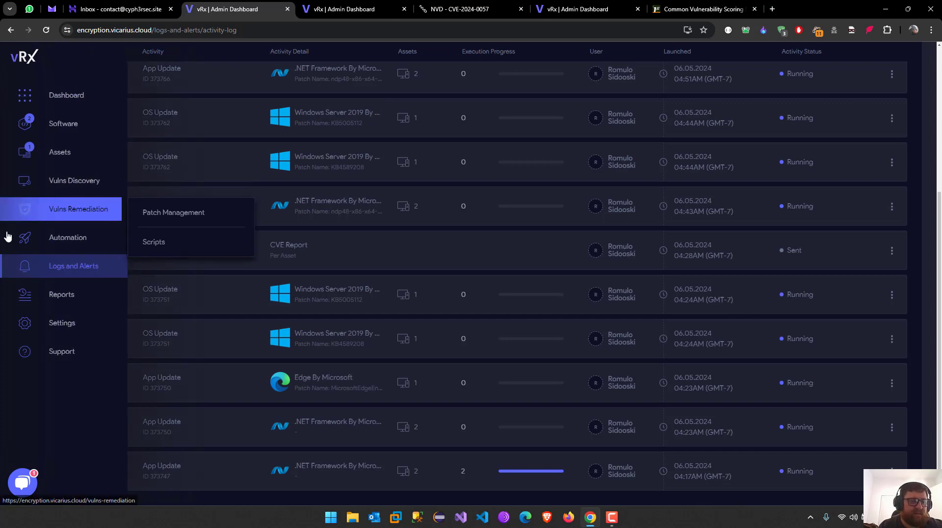
Open the Event Log and review the recorded events back to the newest entry.
mouse_move(46, 267)
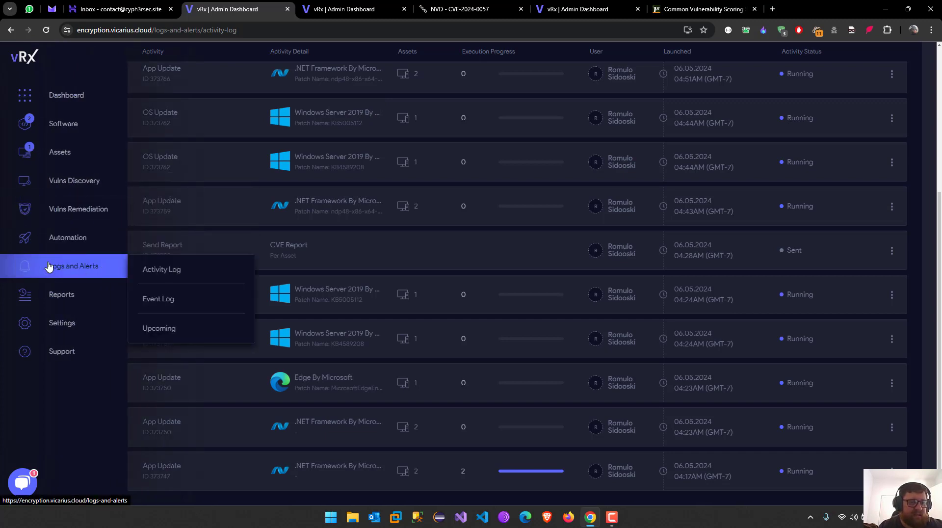
left_click(174, 301)
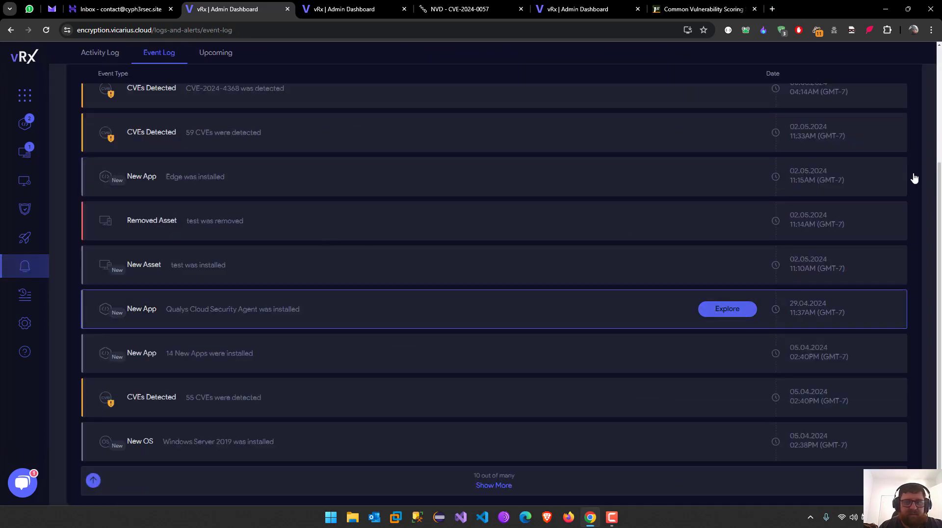
scroll(940, 174, "up", 3)
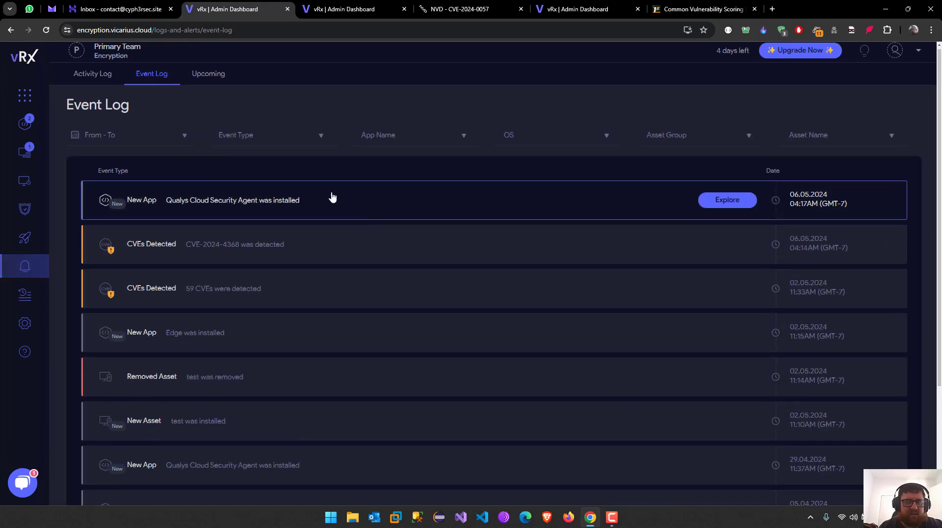
Download the latest sent CVE Report from the Activity Log and open CVE Report.csv in Excel.
mouse_move(25, 266)
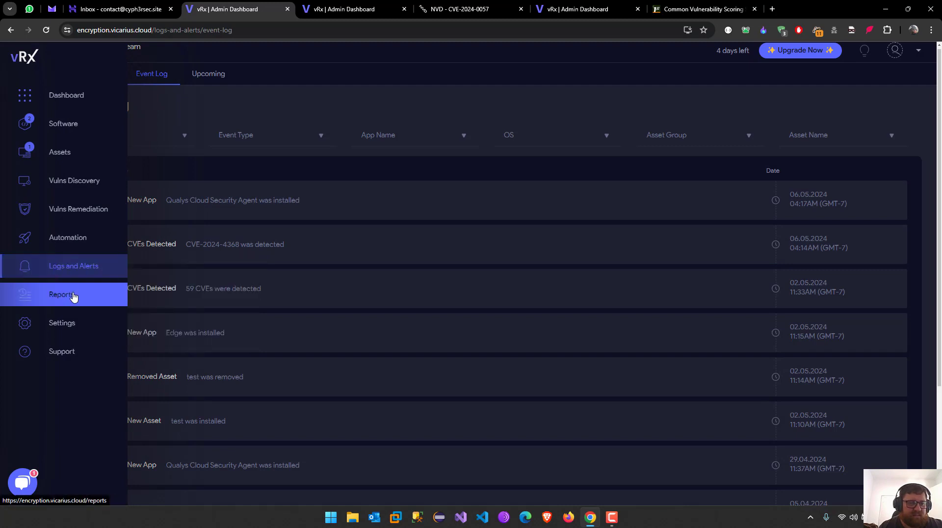
left_click(187, 272)
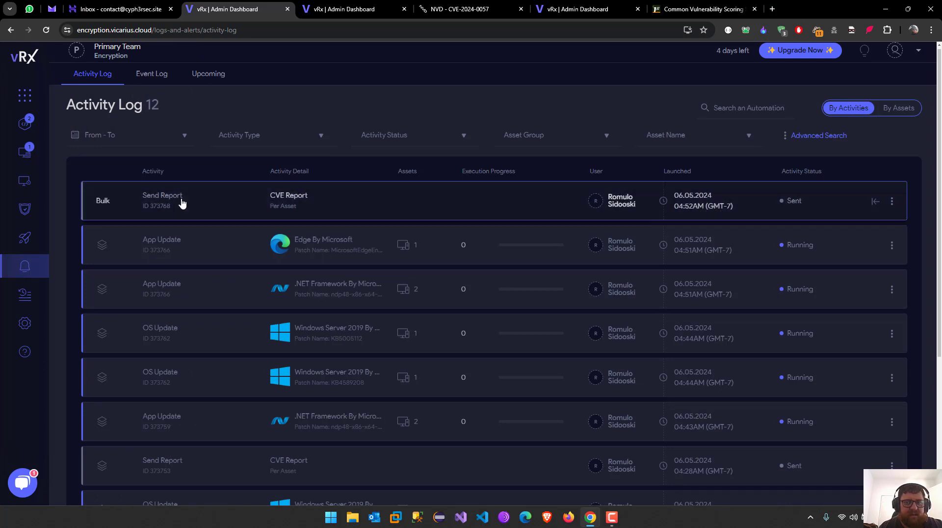
left_click(179, 203)
left_click(487, 237)
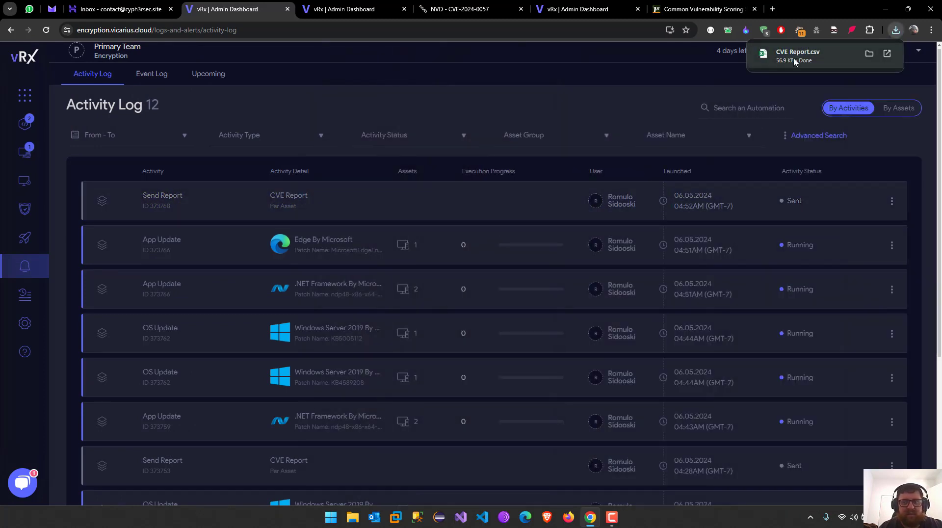
left_click(796, 61)
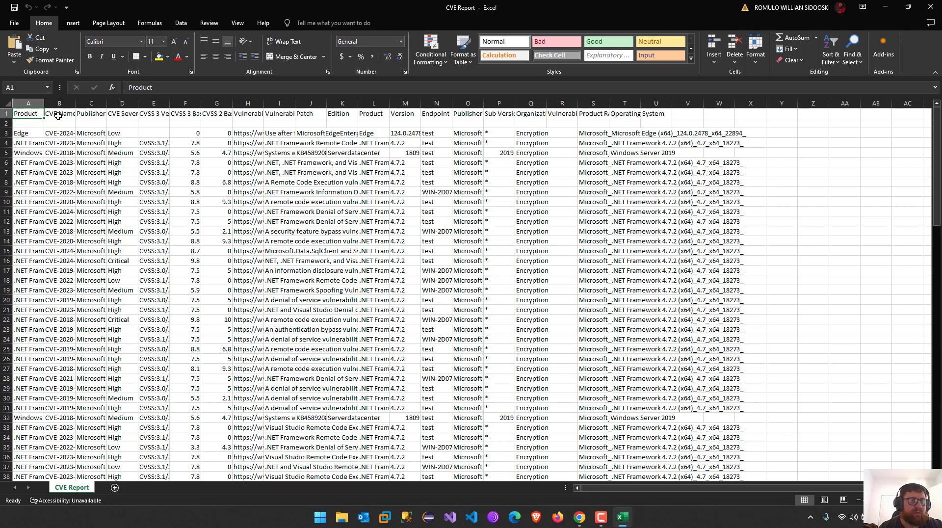
Widen the CVE Name, CVE Severity, CVSS 3 Vector, CVSS 3 Base Score and Vulnerability Summary columns for readability.
left_click_drag(75, 103, 89, 103)
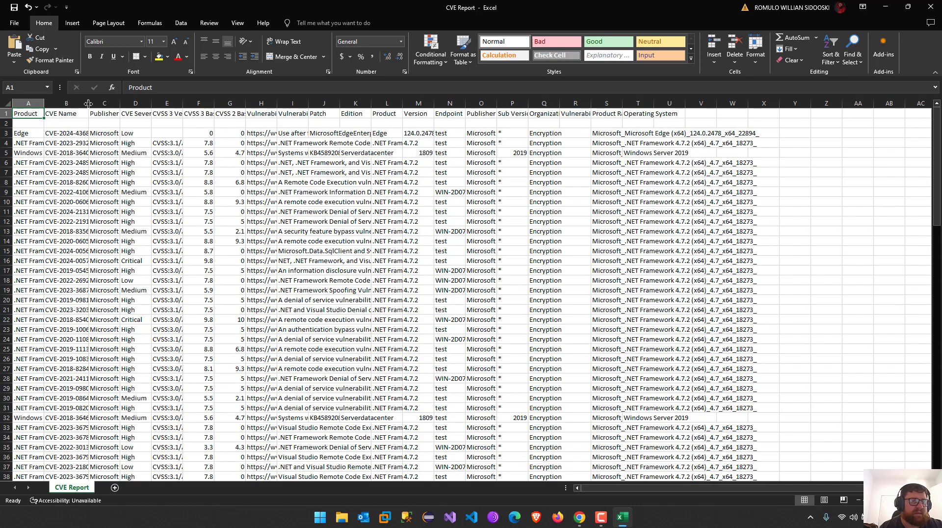
left_click(109, 111)
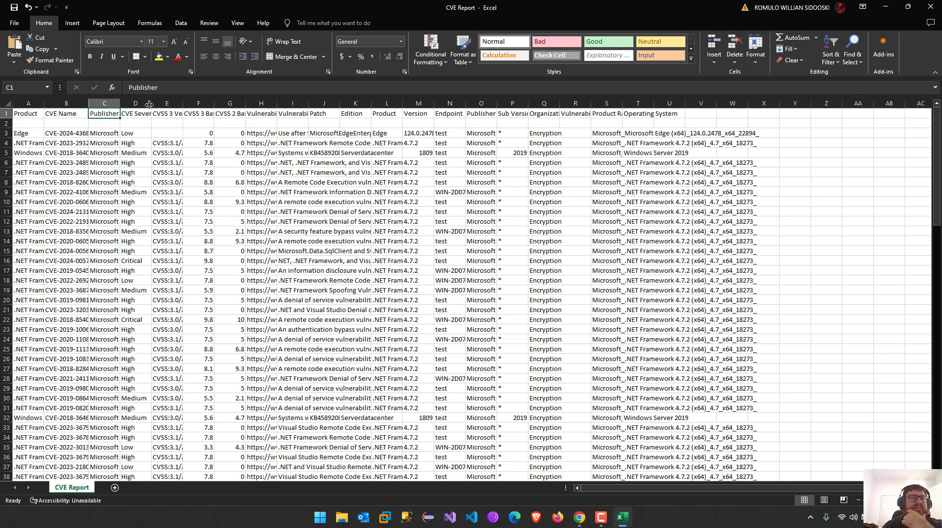
left_click_drag(151, 103, 317, 103)
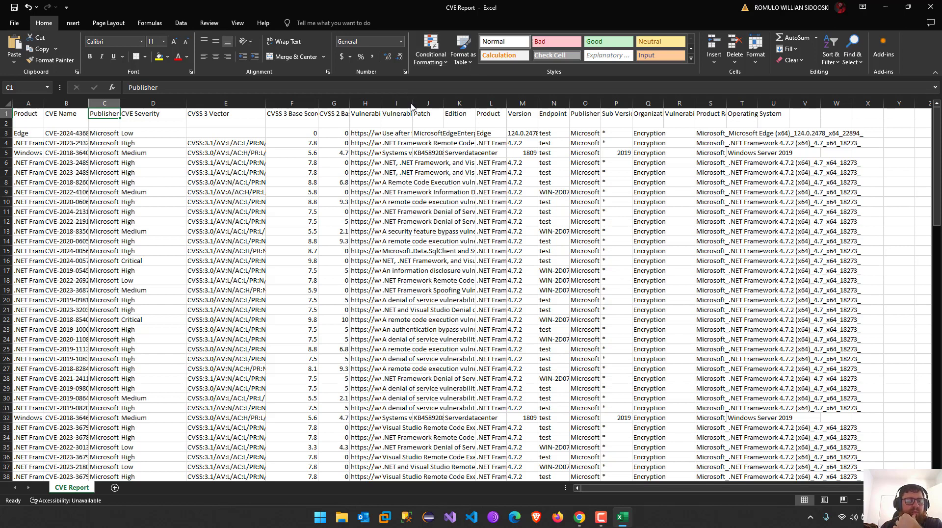
left_click_drag(413, 104, 541, 103)
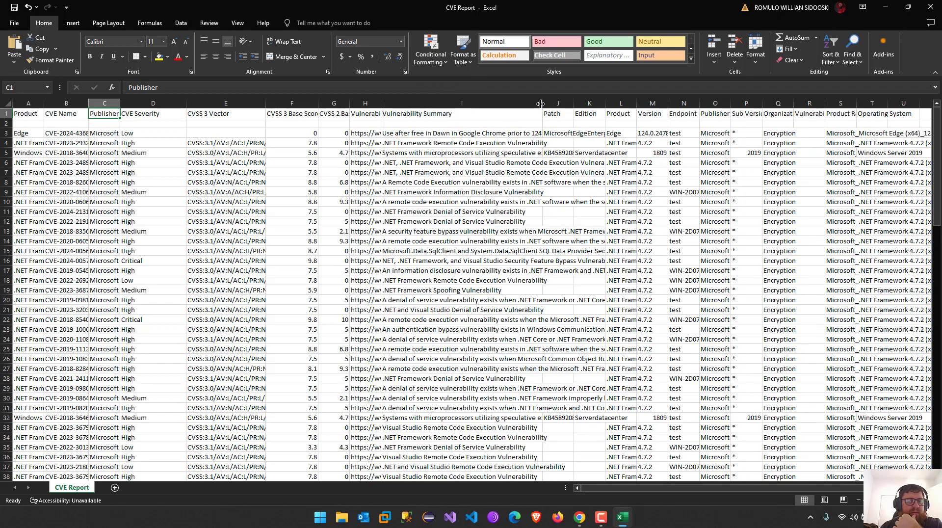
left_click(543, 117)
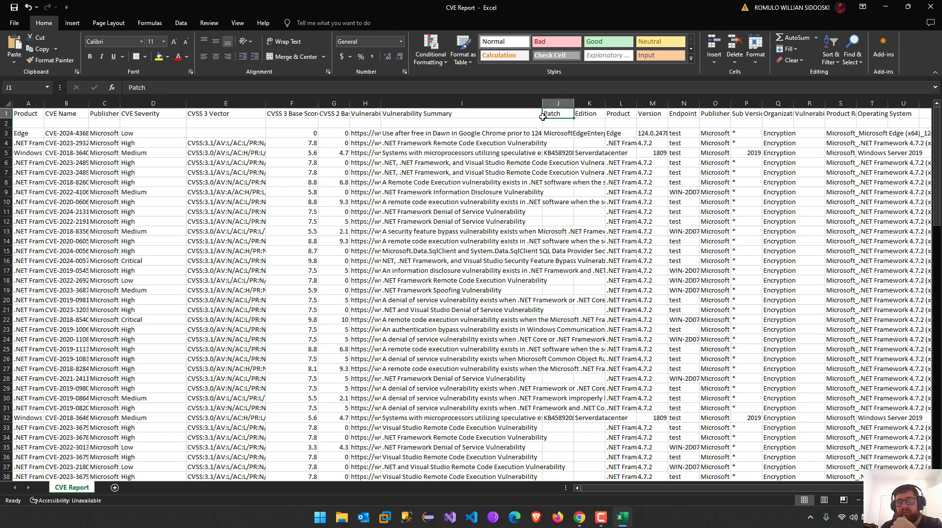
left_click_drag(543, 105, 747, 113)
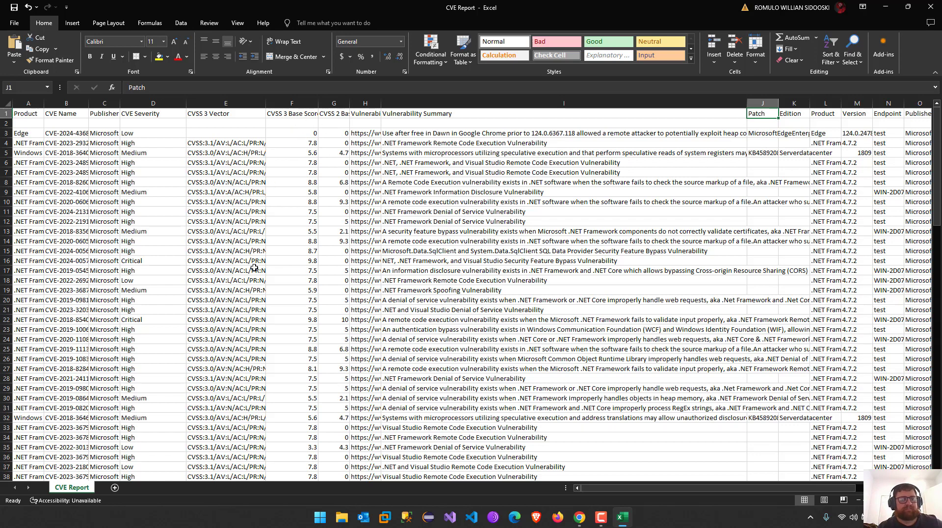
Turn on filters for the header row of the CVE Report sheet.
left_click(145, 260)
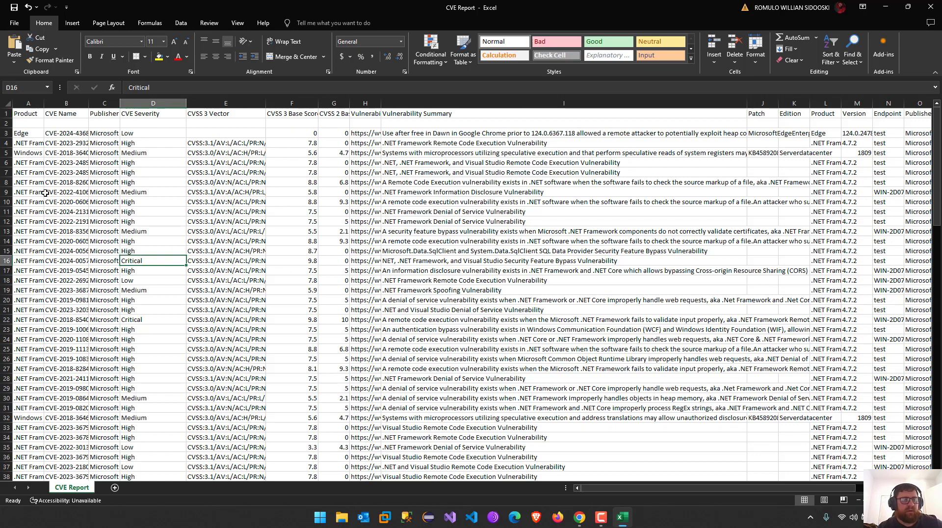
left_click(4, 114)
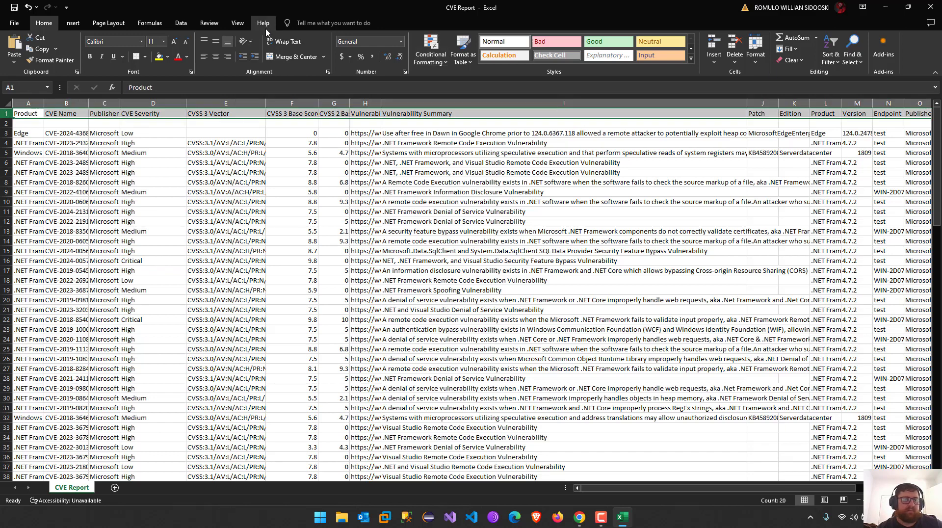
left_click(847, 60)
left_click(830, 57)
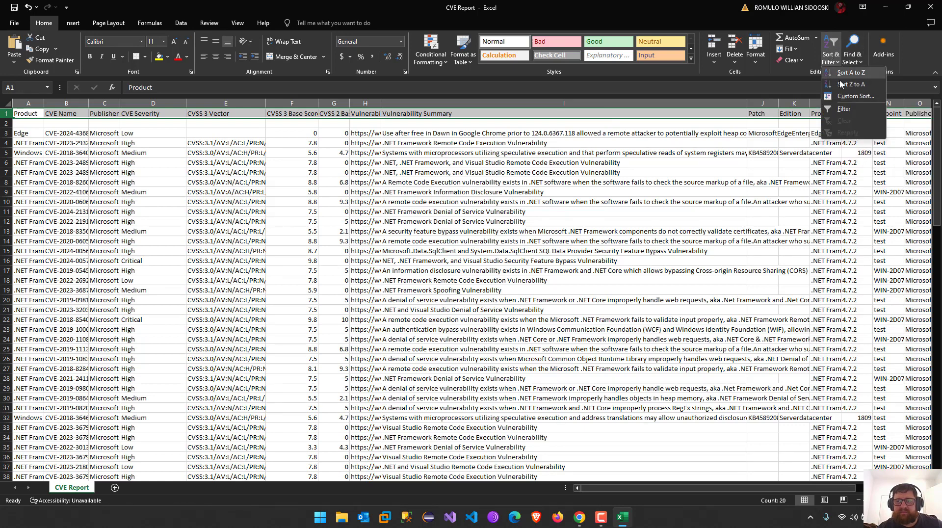
left_click(842, 109)
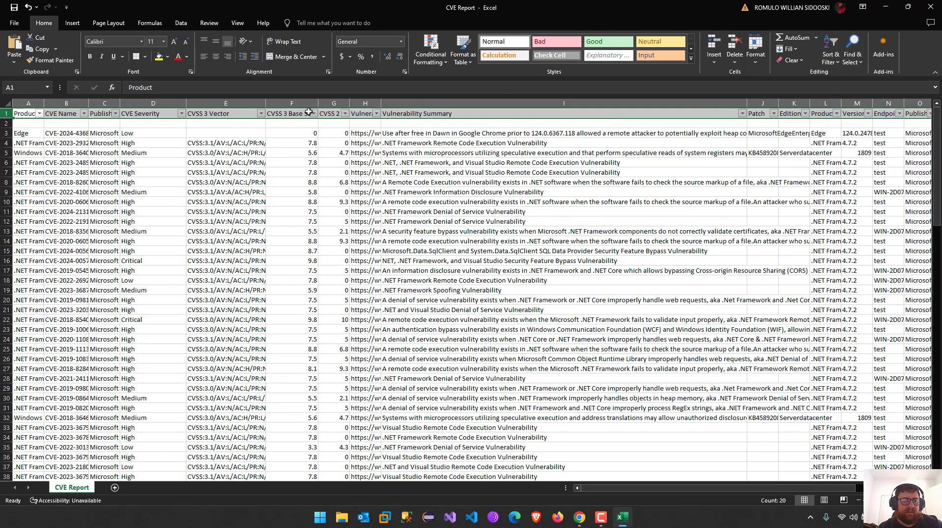
Try to filter the report rows by CVE Severity and by CVSS 3 Base Score.
left_click(181, 114)
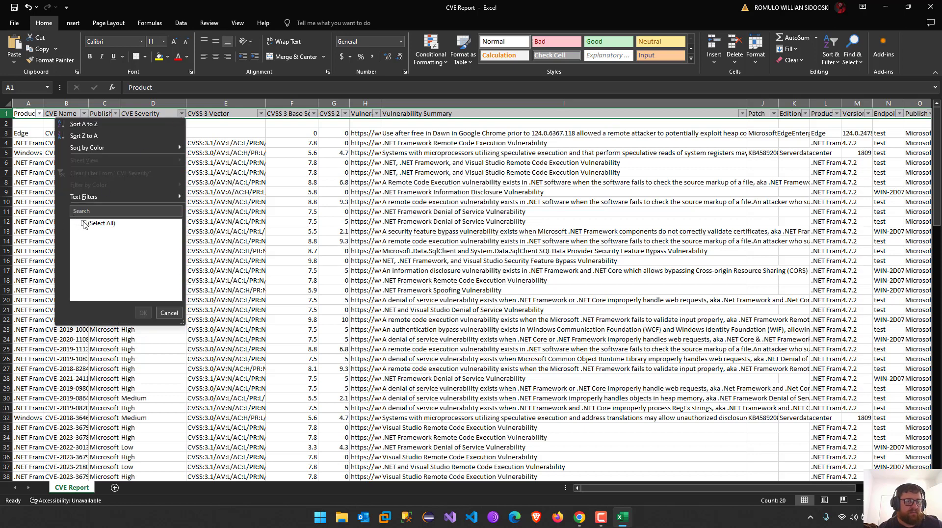
left_click(169, 312)
left_click(182, 291)
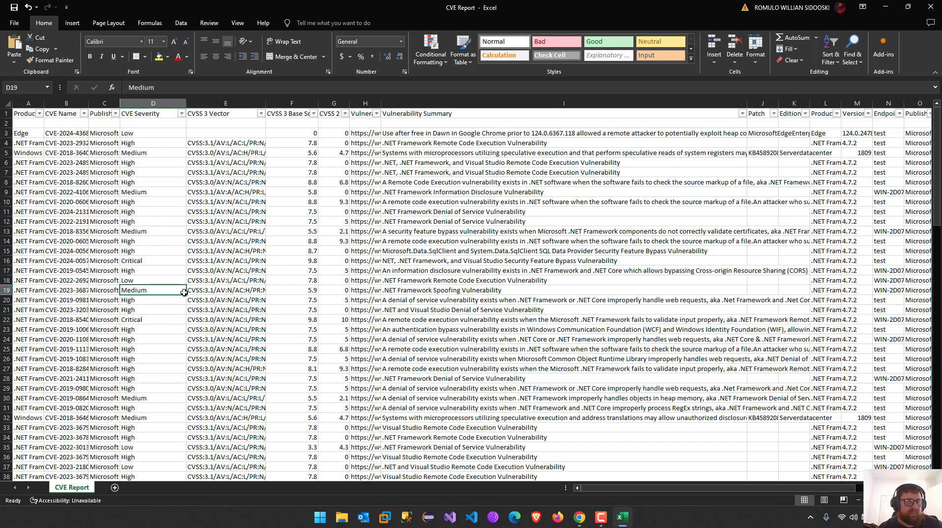
left_click(182, 114)
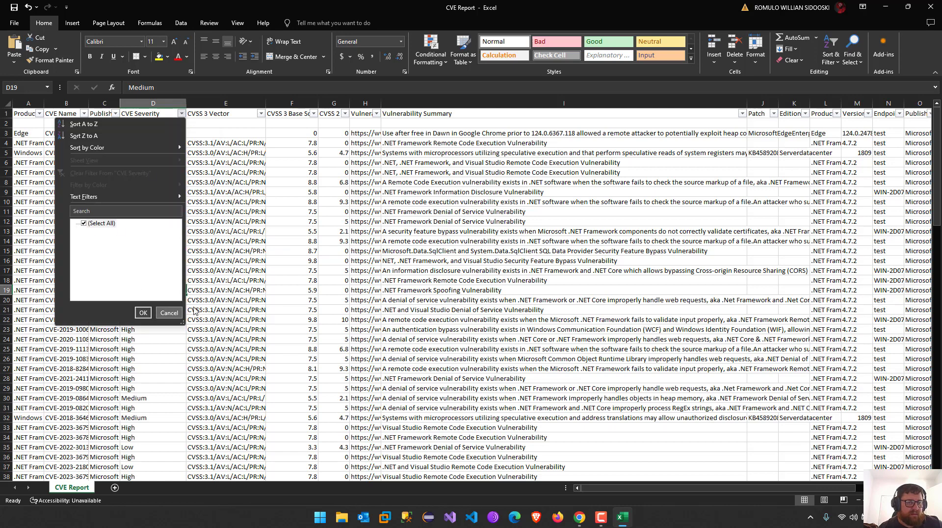
left_click(209, 306)
left_click(181, 113)
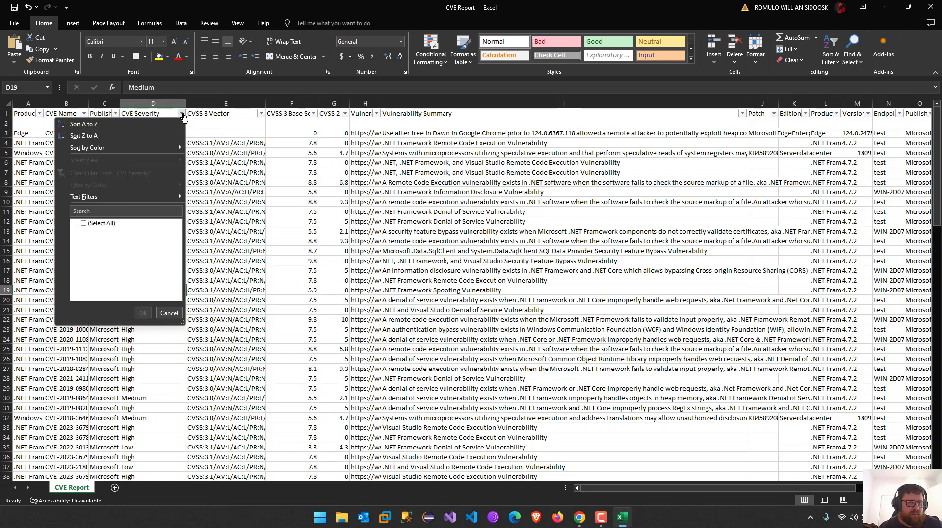
left_click(102, 224)
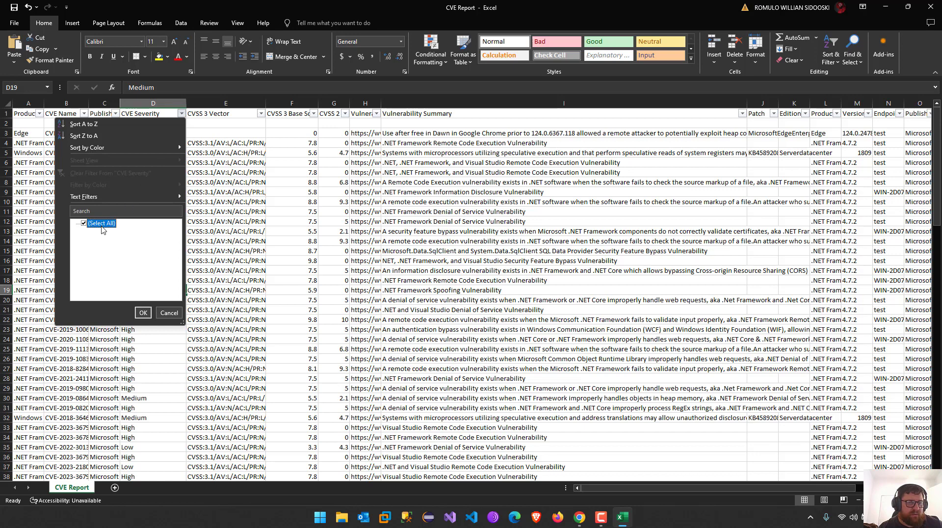
left_click(143, 315)
left_click(165, 202)
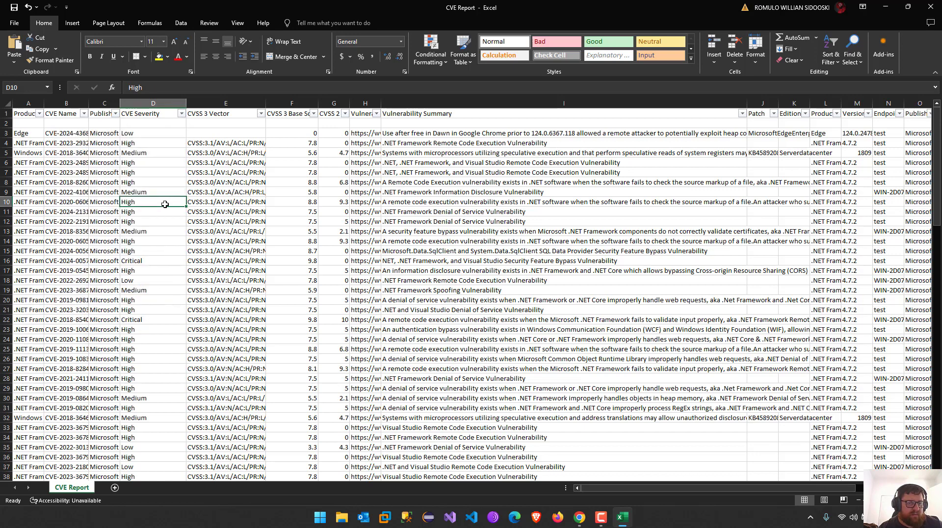
left_click(183, 115)
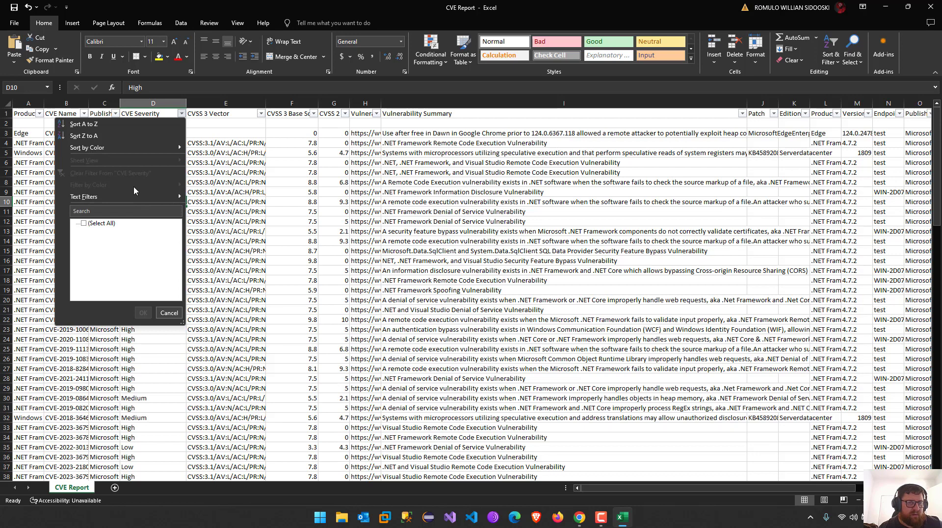
left_click(256, 209)
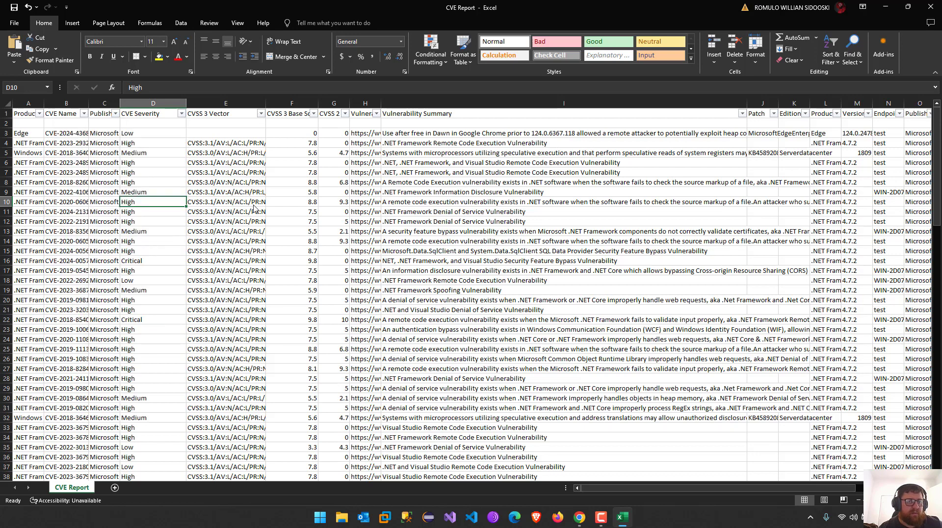
left_click(317, 114)
left_click(442, 291)
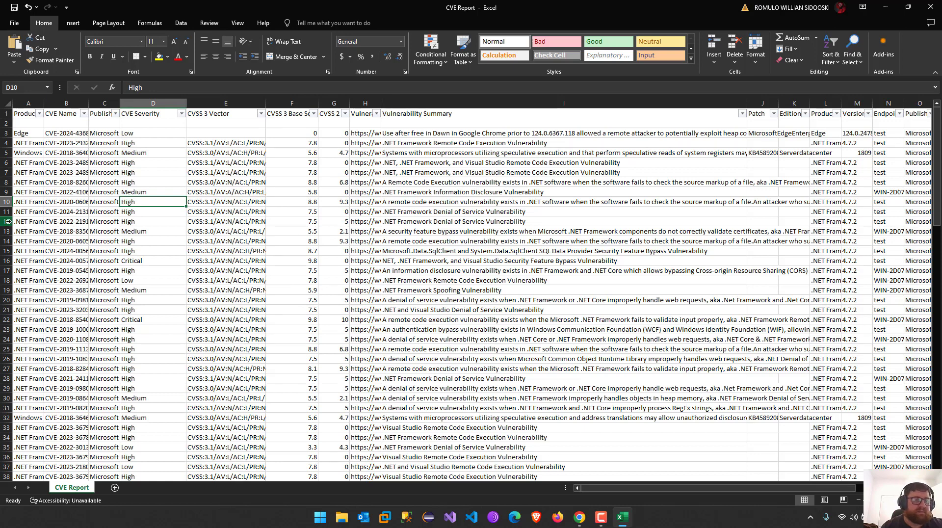
Close the CVE report, saving its changes as an Excel Workbook named CVE Report in the Downloads folder.
left_click(231, 202)
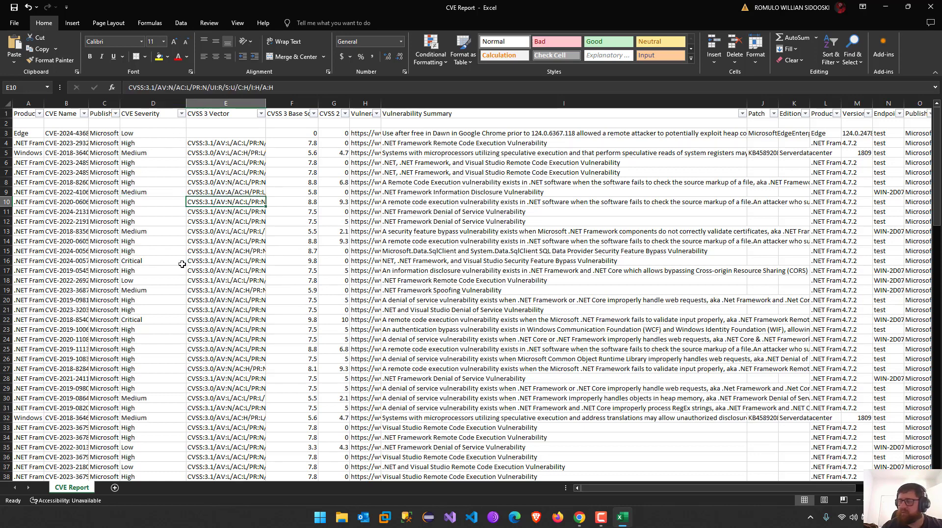
left_click(157, 320)
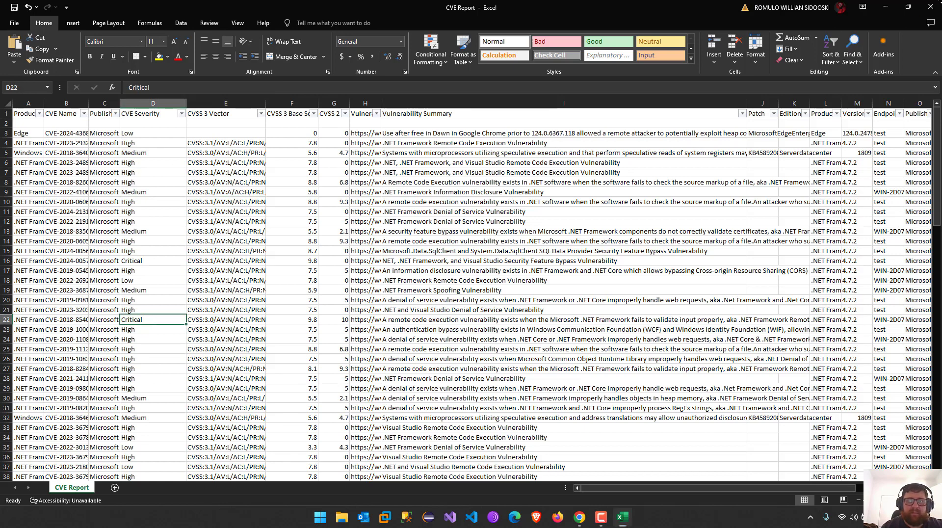
left_click(931, 7)
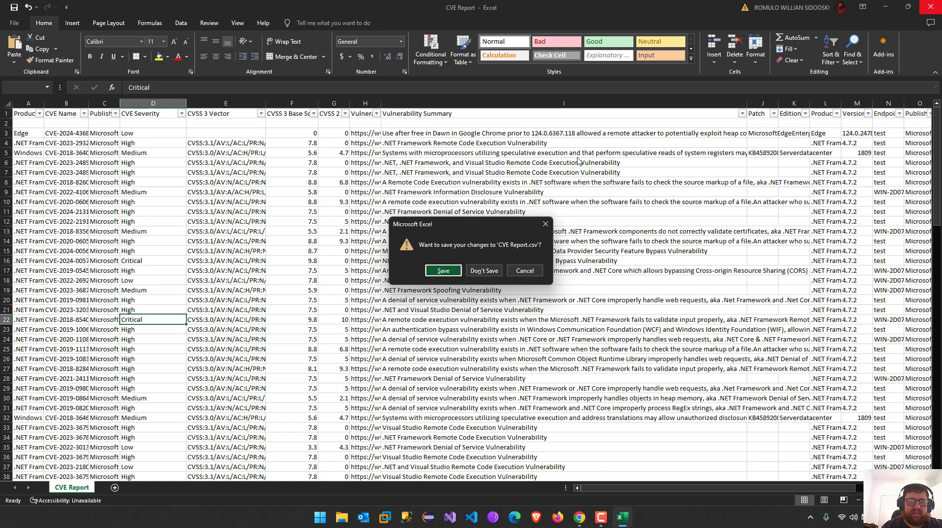
left_click(455, 273)
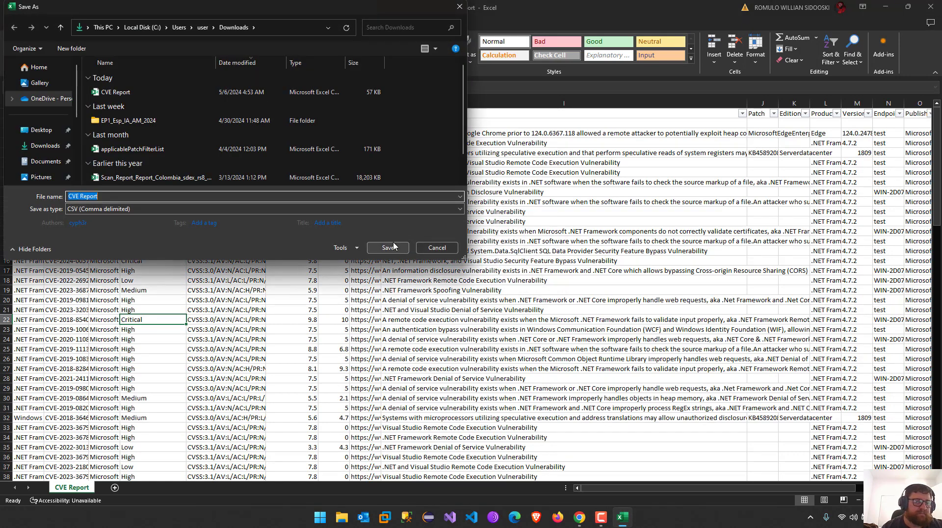
left_click(282, 210)
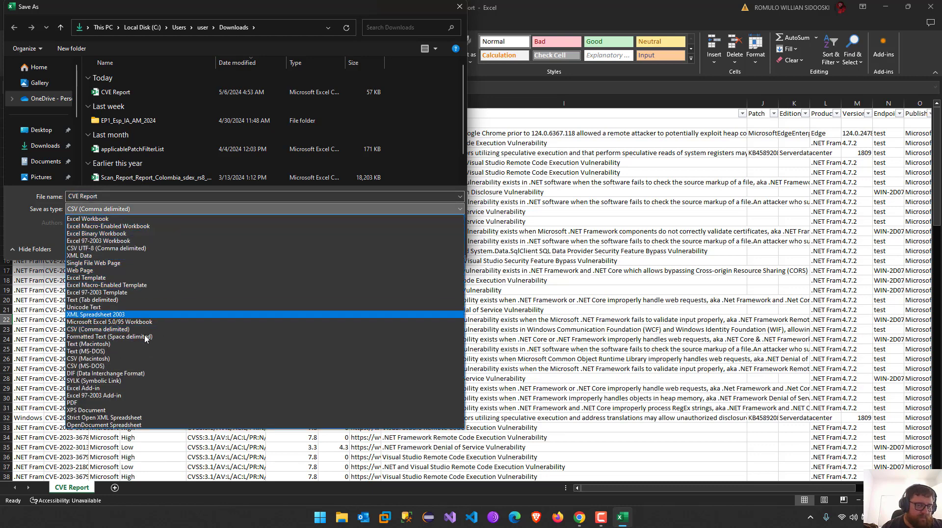
left_click(162, 220)
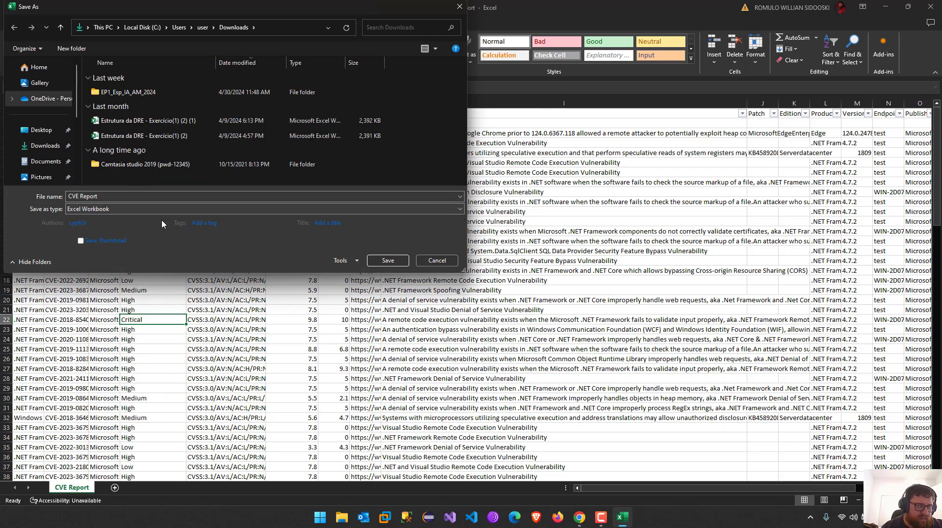
left_click(388, 260)
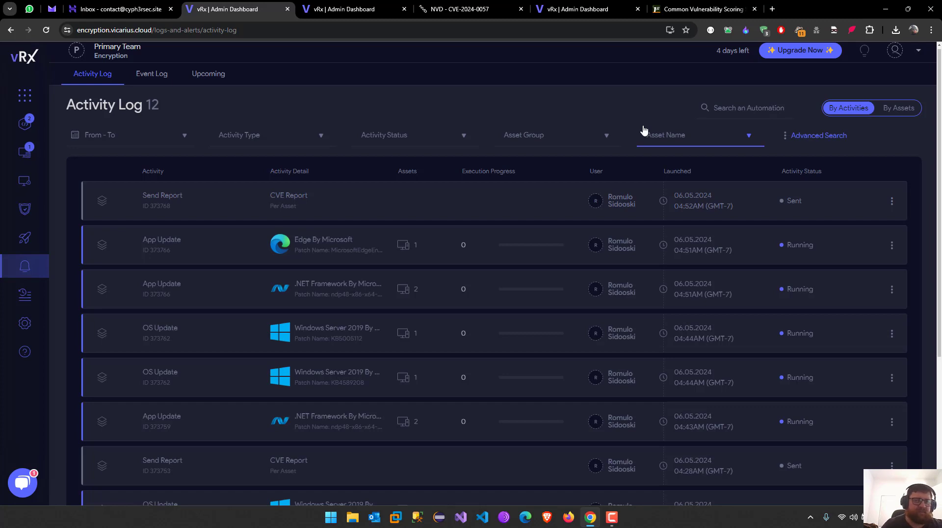
View the Apps page of the vRx software inventory and open the Reports page.
mouse_move(78, 124)
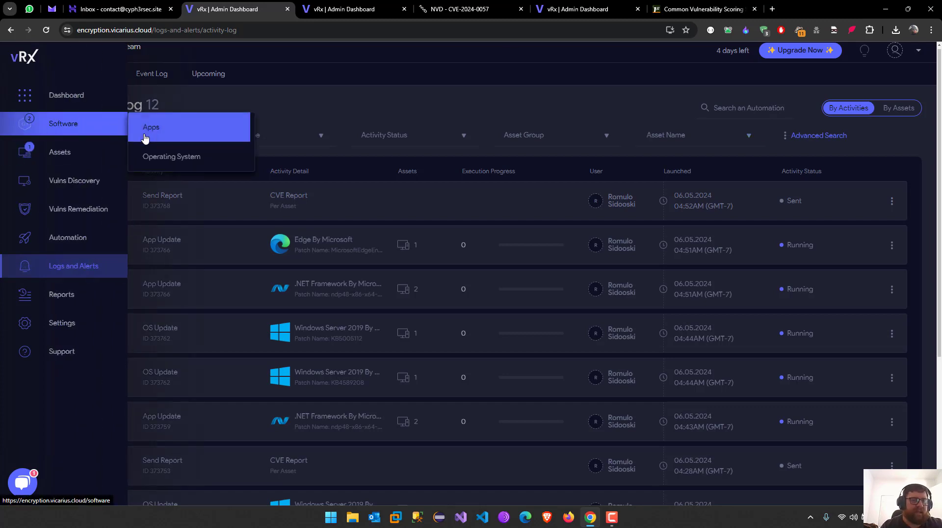
left_click(176, 128)
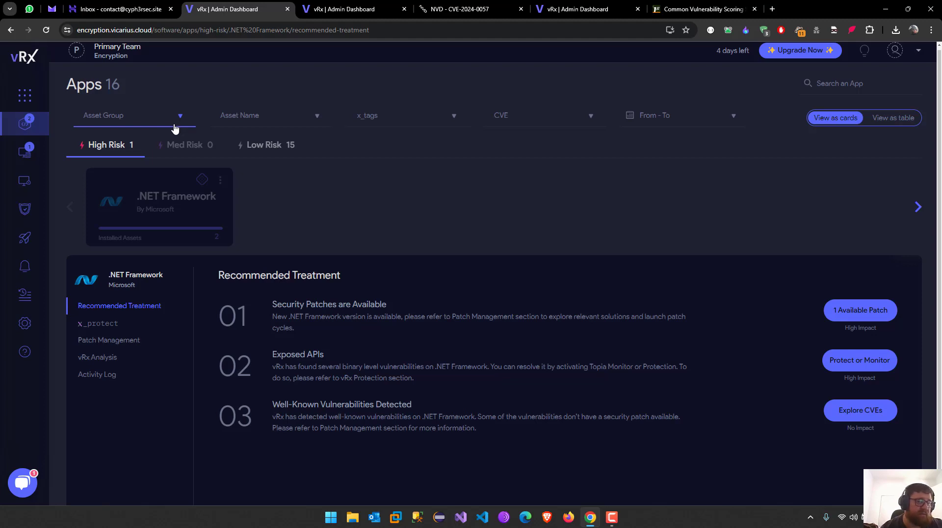
mouse_move(42, 123)
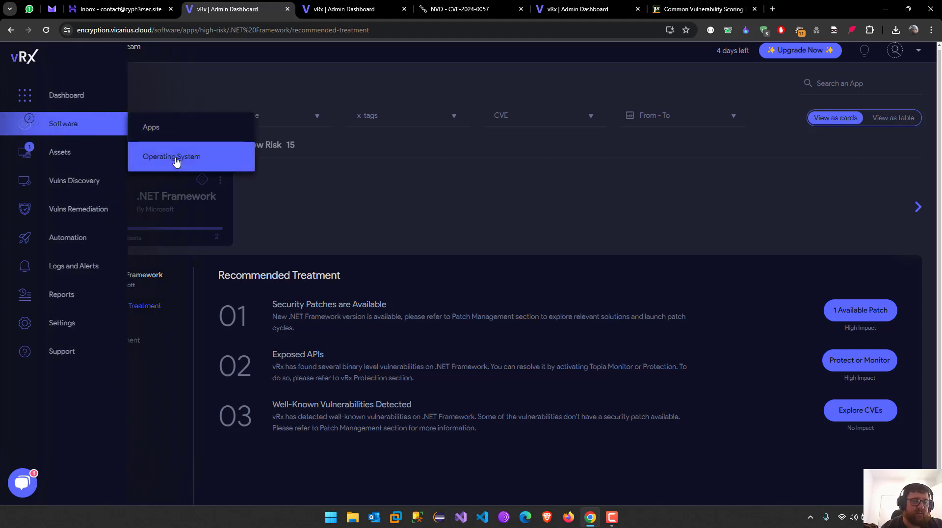
left_click(82, 297)
mouse_move(75, 265)
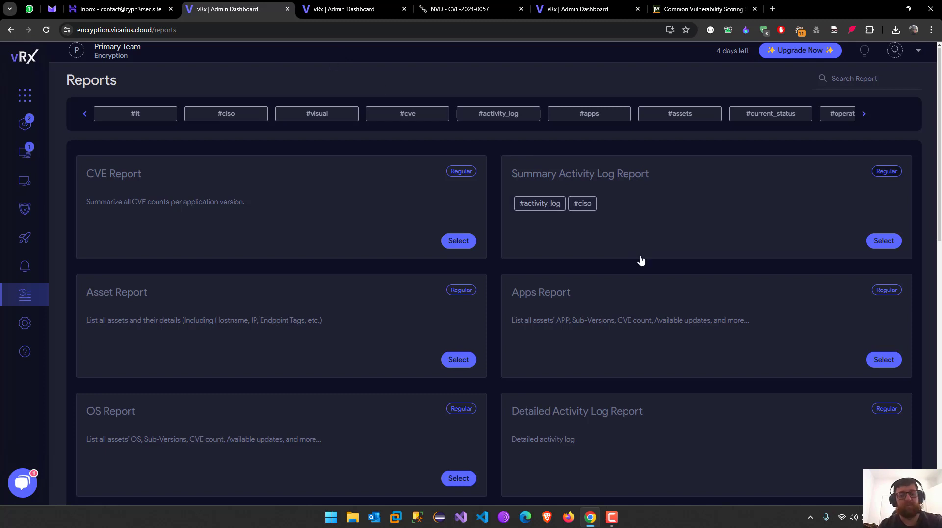
left_click(612, 517)
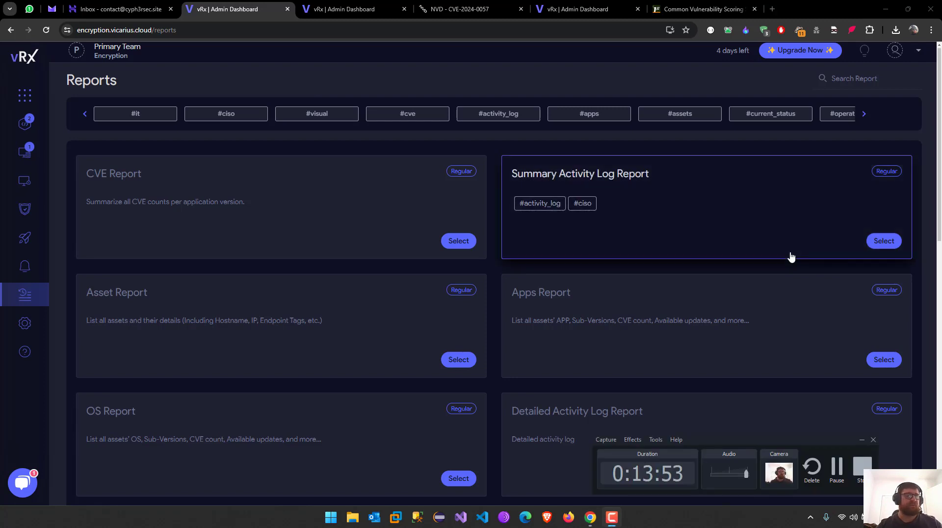